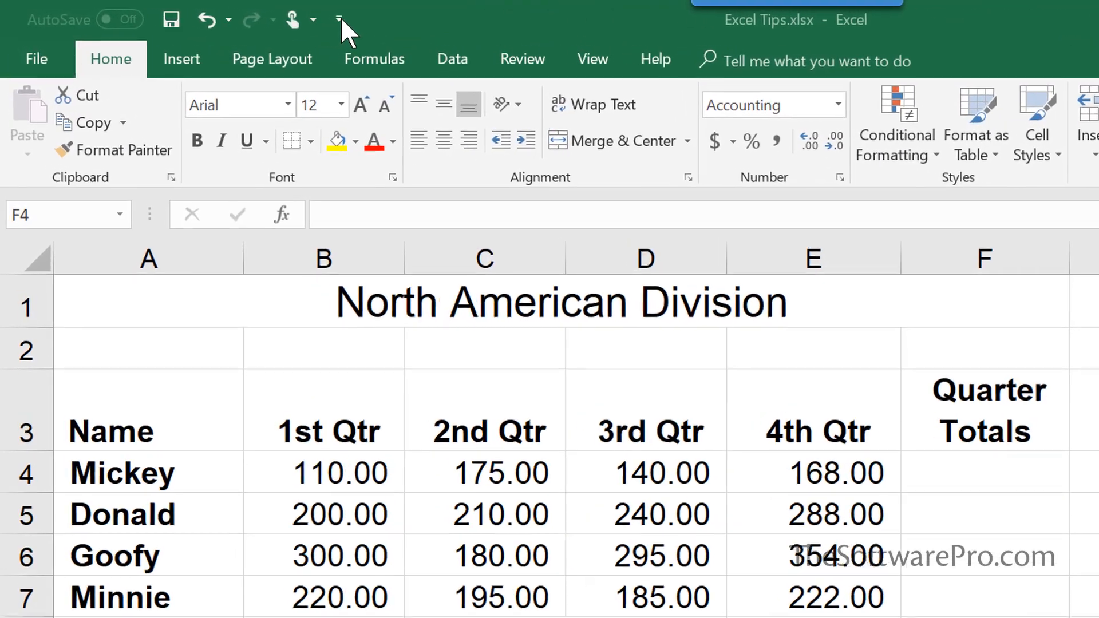
# Add New, Open and Quick Print to the Quick Access Toolbar
pyautogui.click(340, 19)
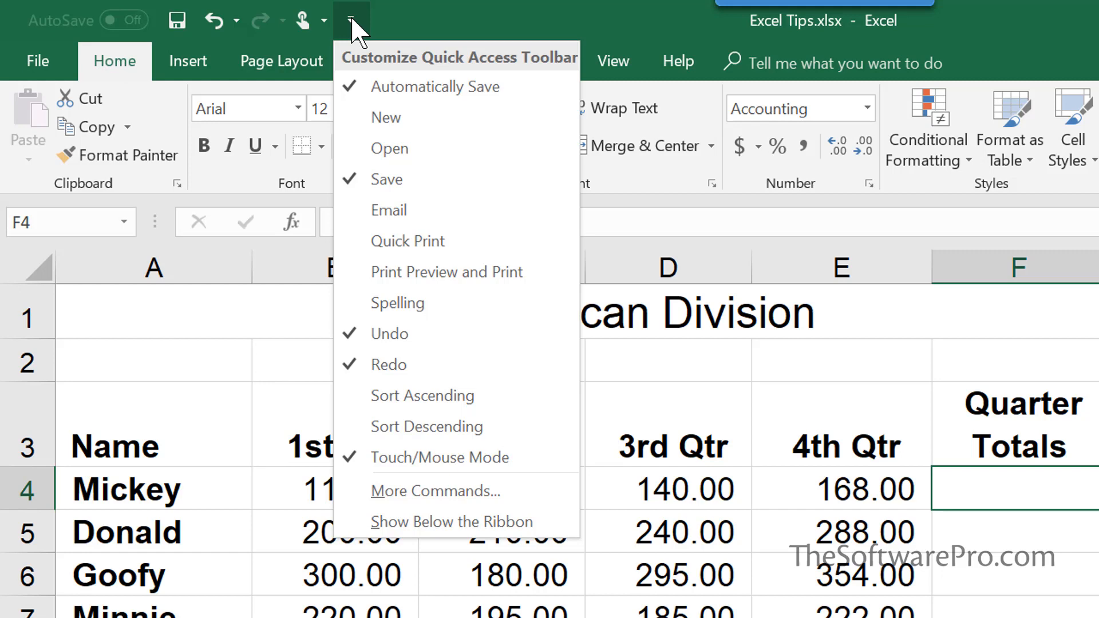
pyautogui.click(355, 117)
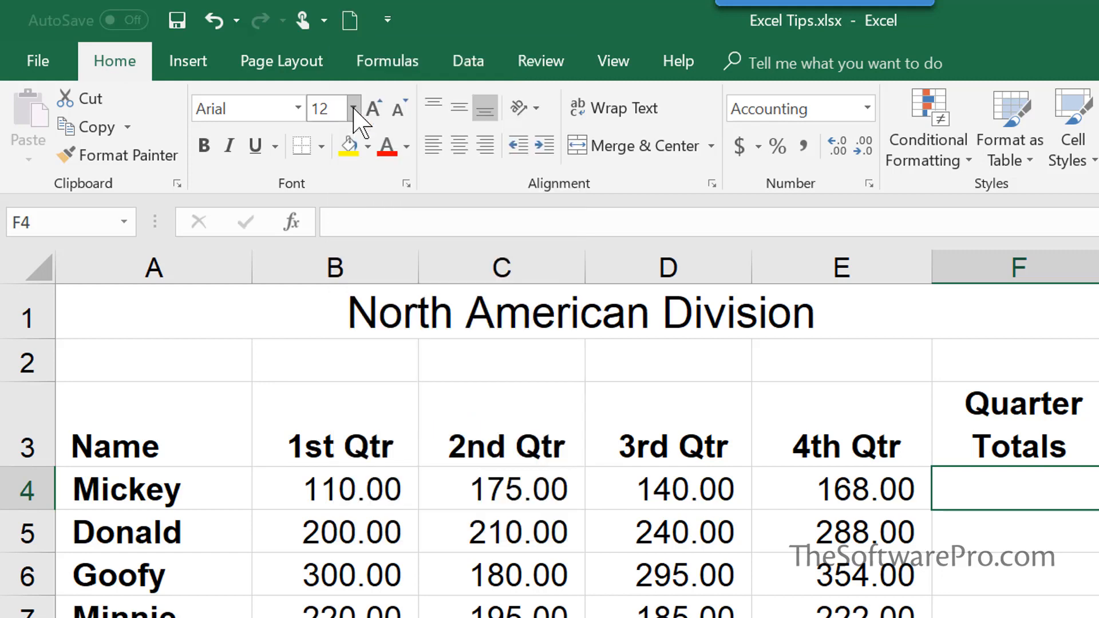
pyautogui.click(387, 22)
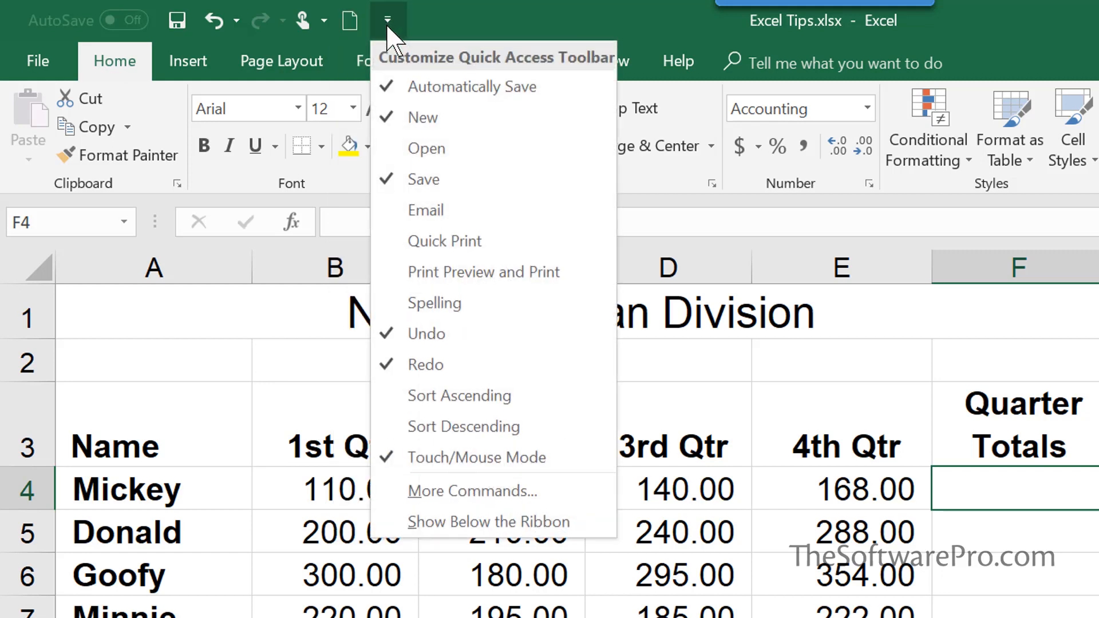
pyautogui.click(398, 150)
pyautogui.click(422, 18)
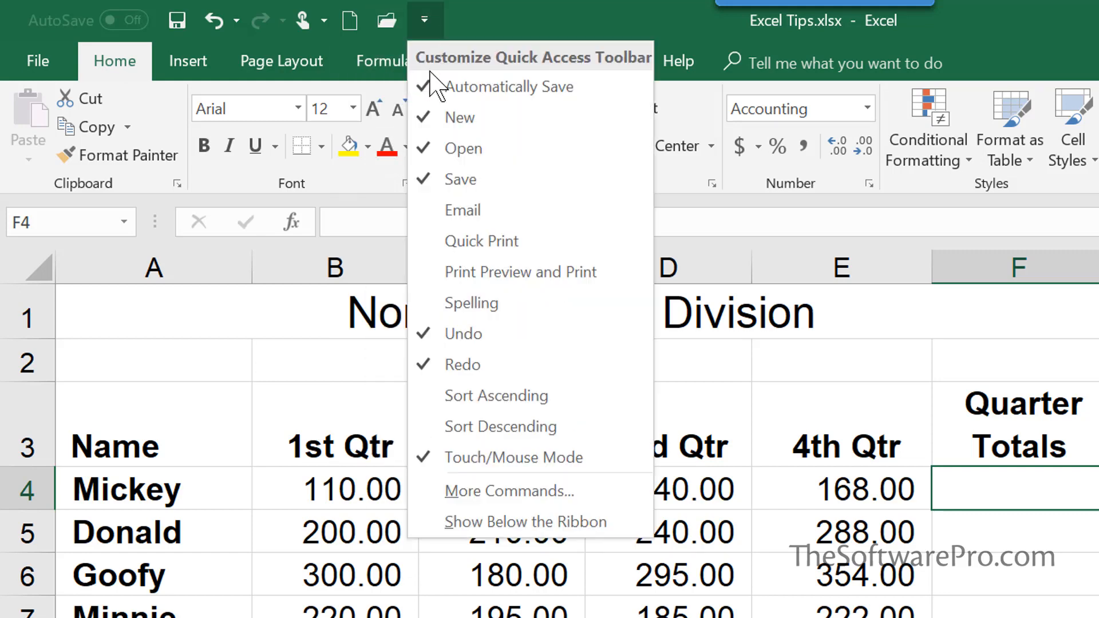
pyautogui.click(432, 243)
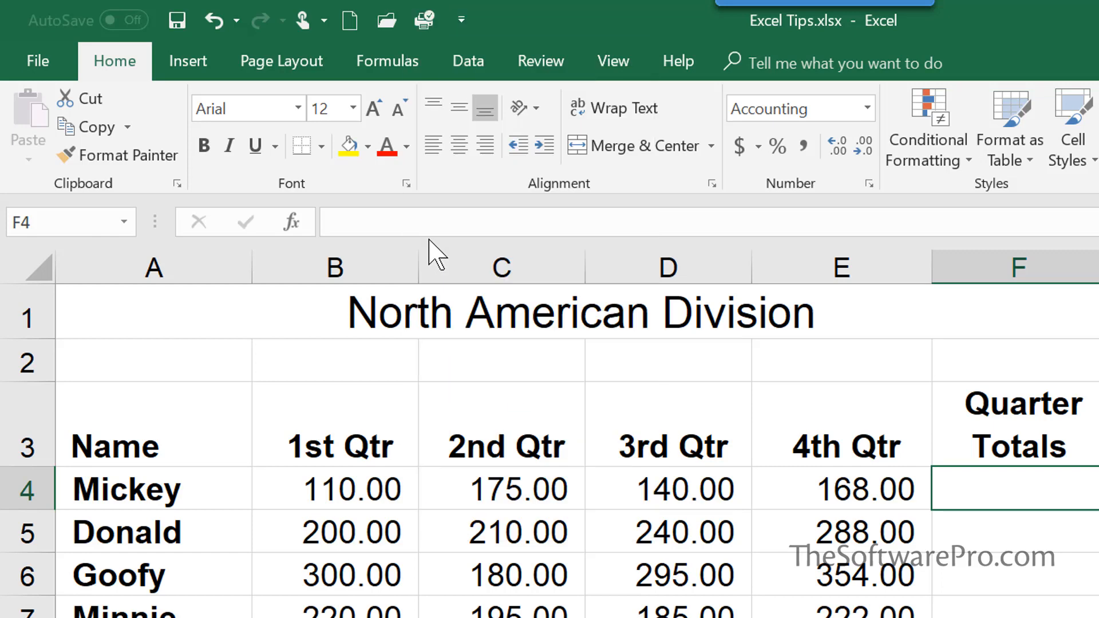
# Add Print Preview and Print, Sort Ascending and Sort Descending to the Quick Access Toolbar
pyautogui.click(461, 19)
pyautogui.click(473, 274)
pyautogui.click(499, 14)
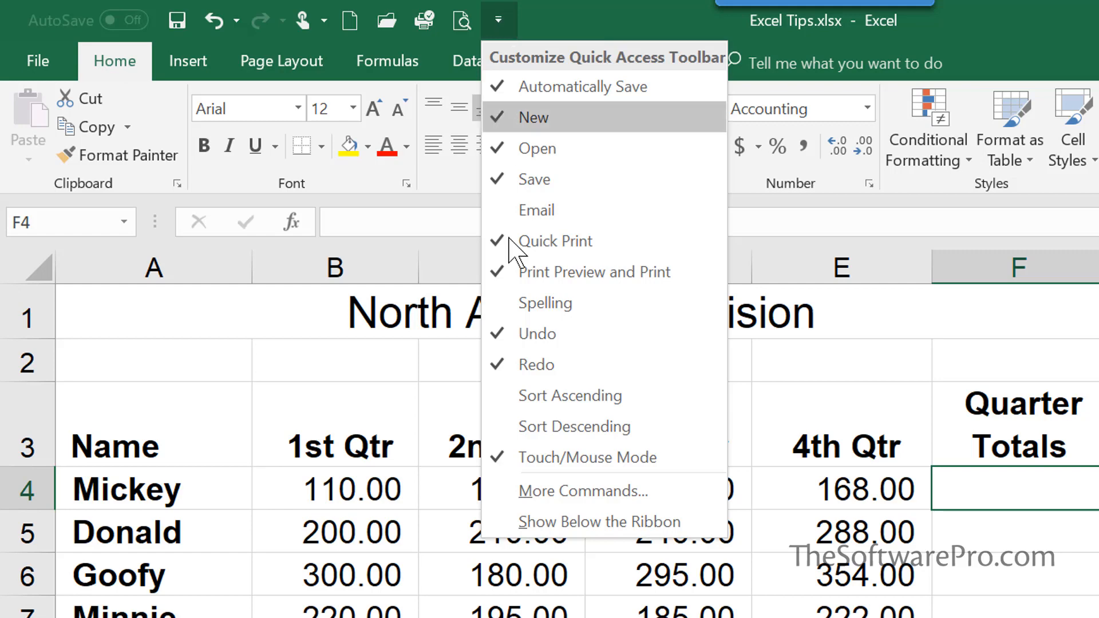
pyautogui.click(518, 396)
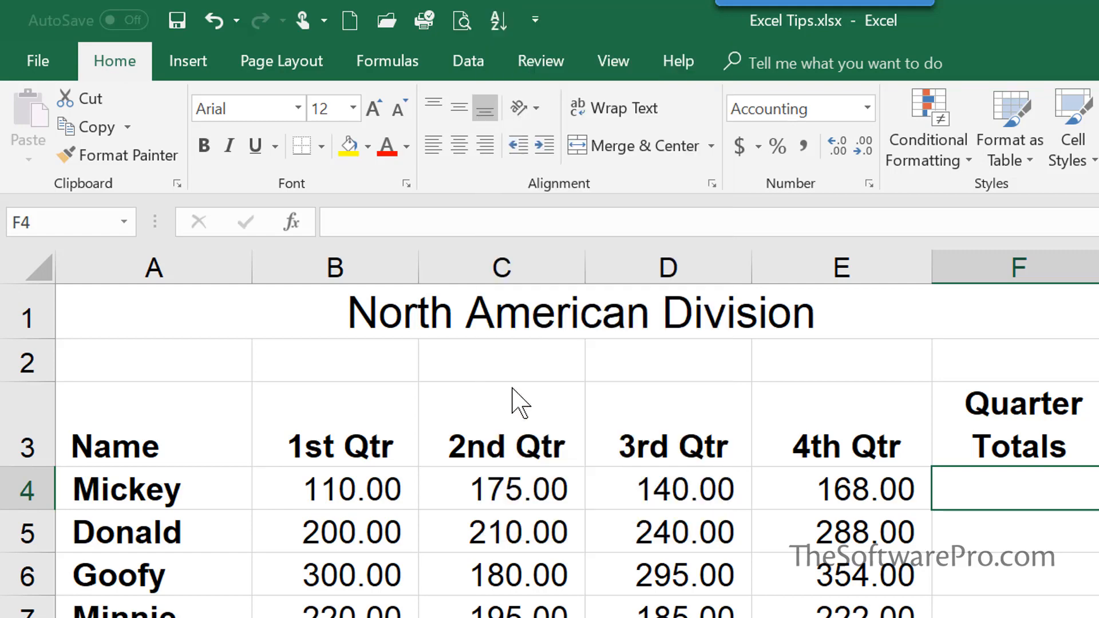
pyautogui.click(532, 18)
pyautogui.click(572, 426)
# Show the Quick Access Toolbar below the ribbon and open its Customize Quick Access Toolbar options
pyautogui.click(571, 20)
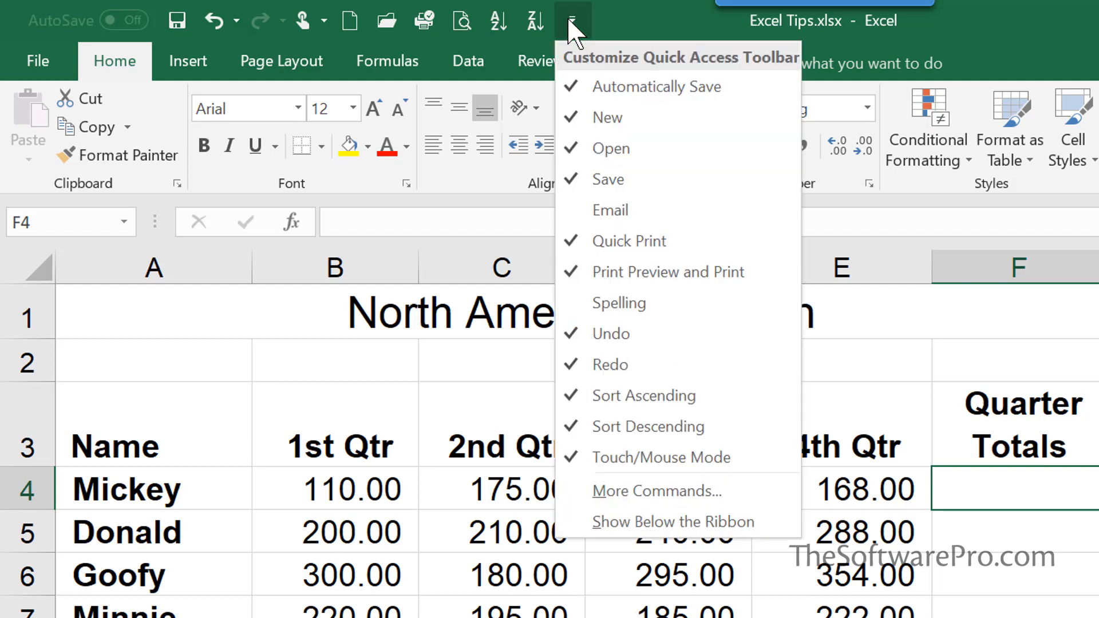
pyautogui.click(592, 522)
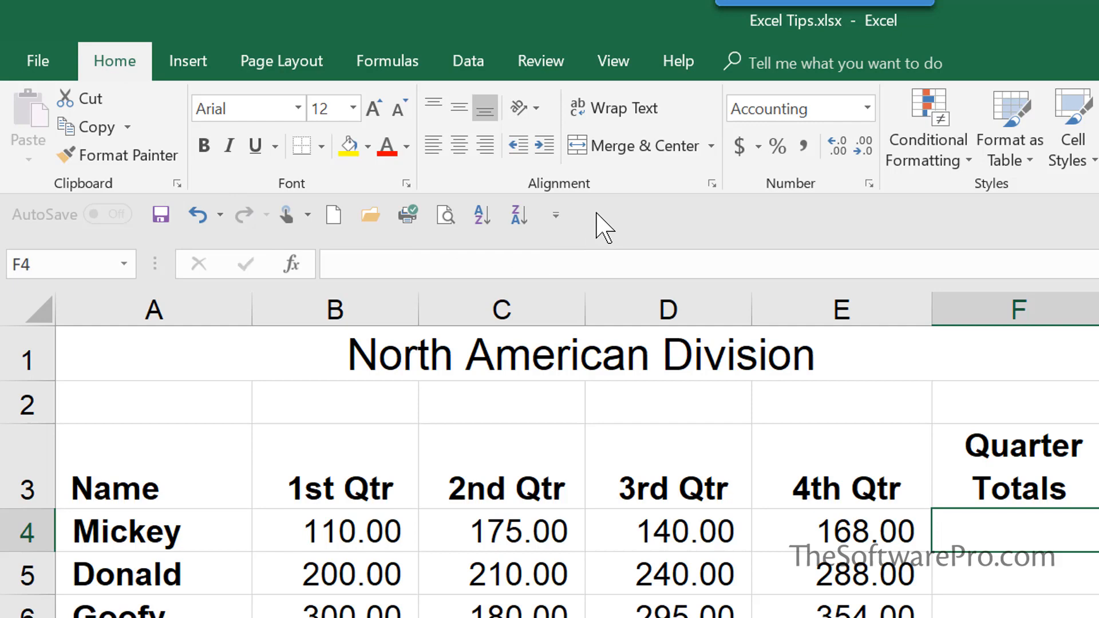
pyautogui.rightClick(449, 168)
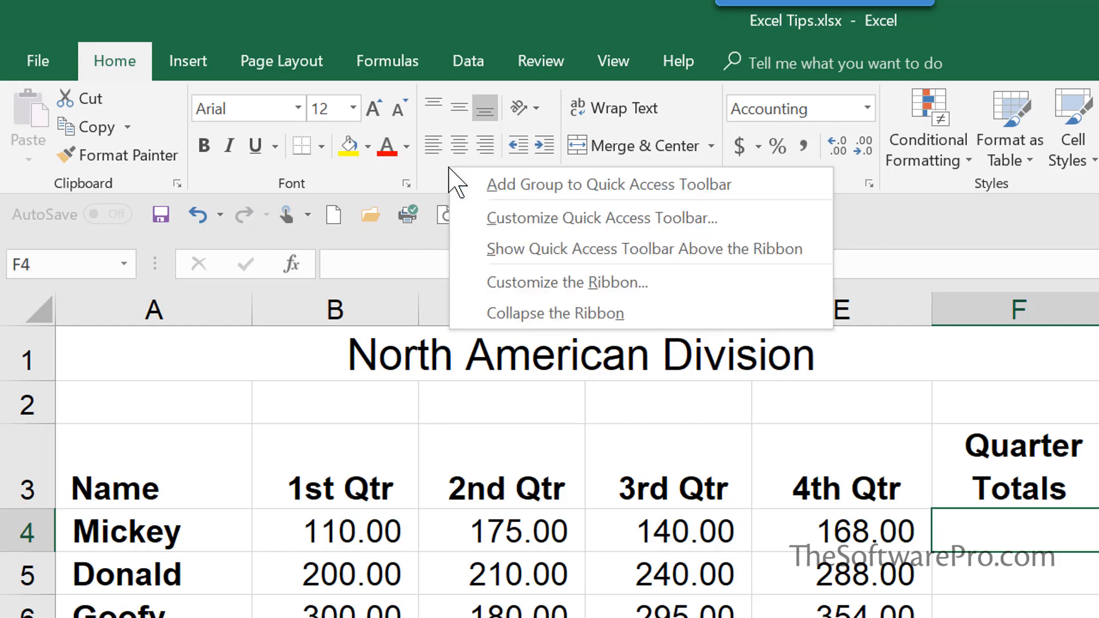
pyautogui.click(469, 219)
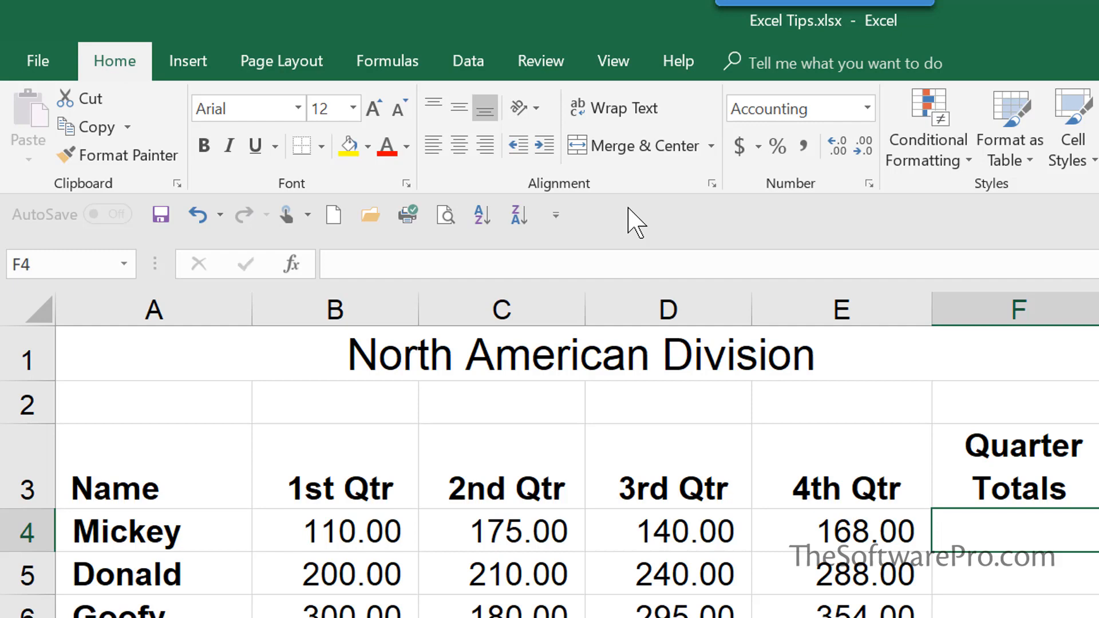
# Add the AutoSum command from the Formulas functions to the Quick Access Toolbar
pyautogui.click(391, 60)
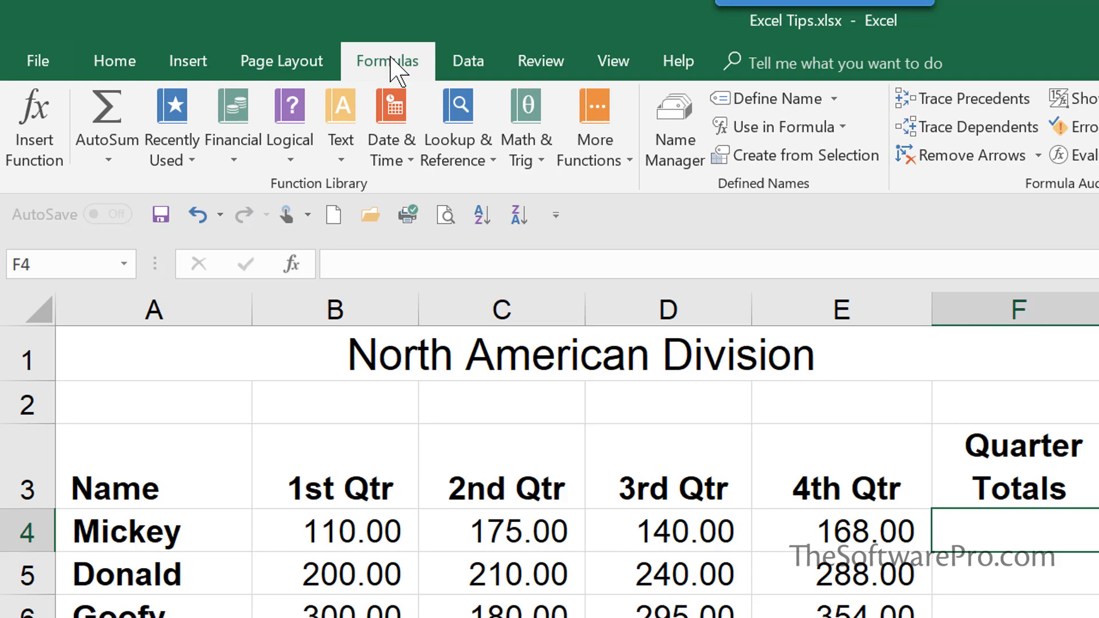
pyautogui.rightClick(109, 112)
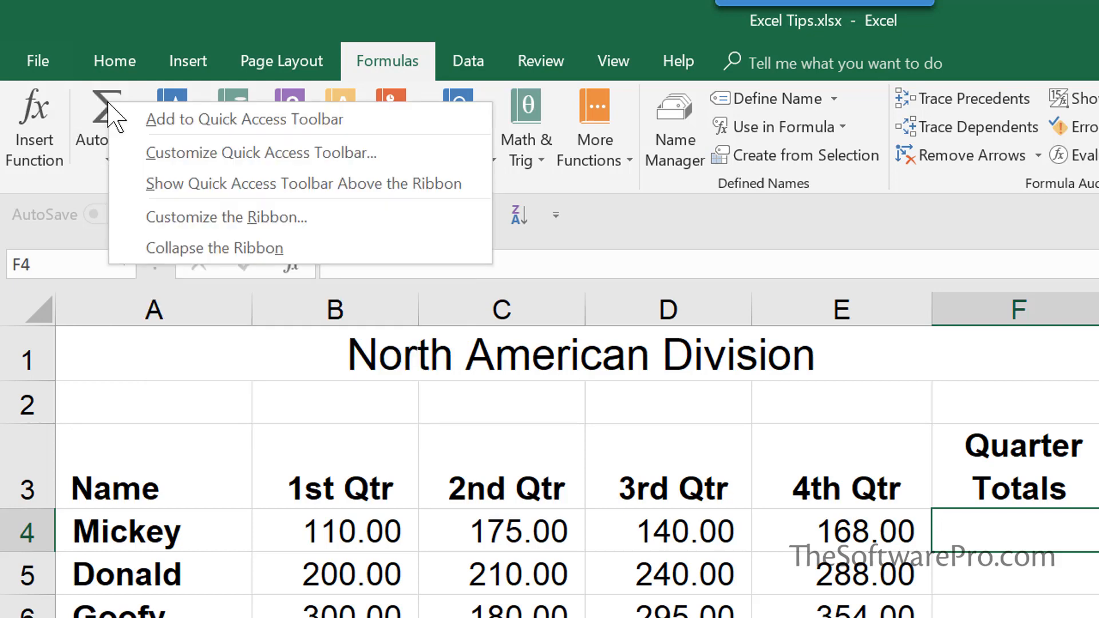
pyautogui.click(97, 32)
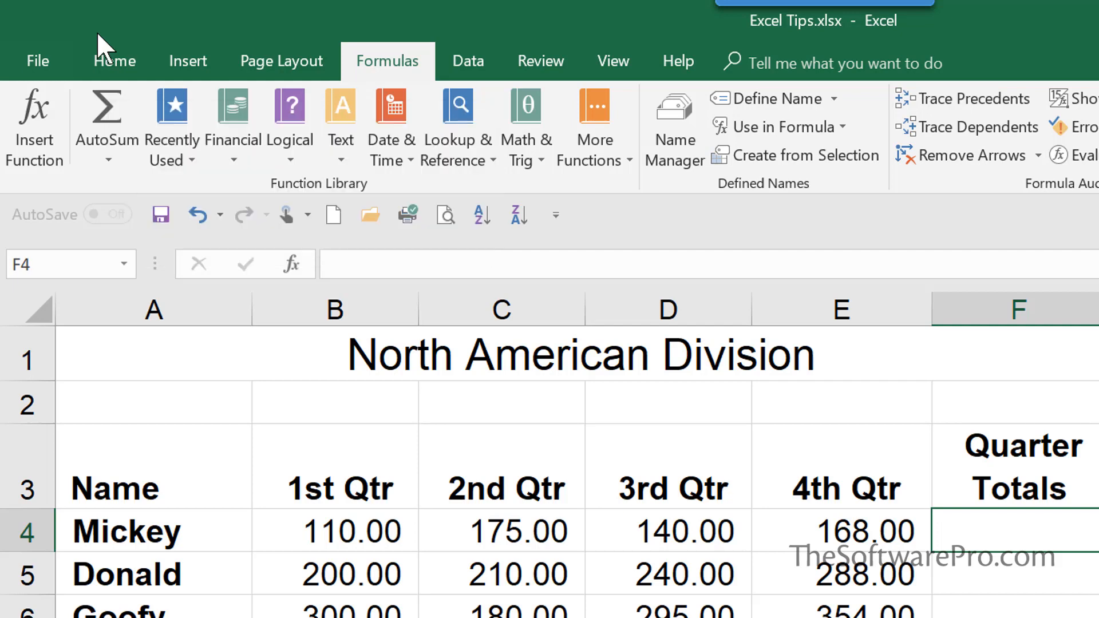
pyautogui.click(109, 160)
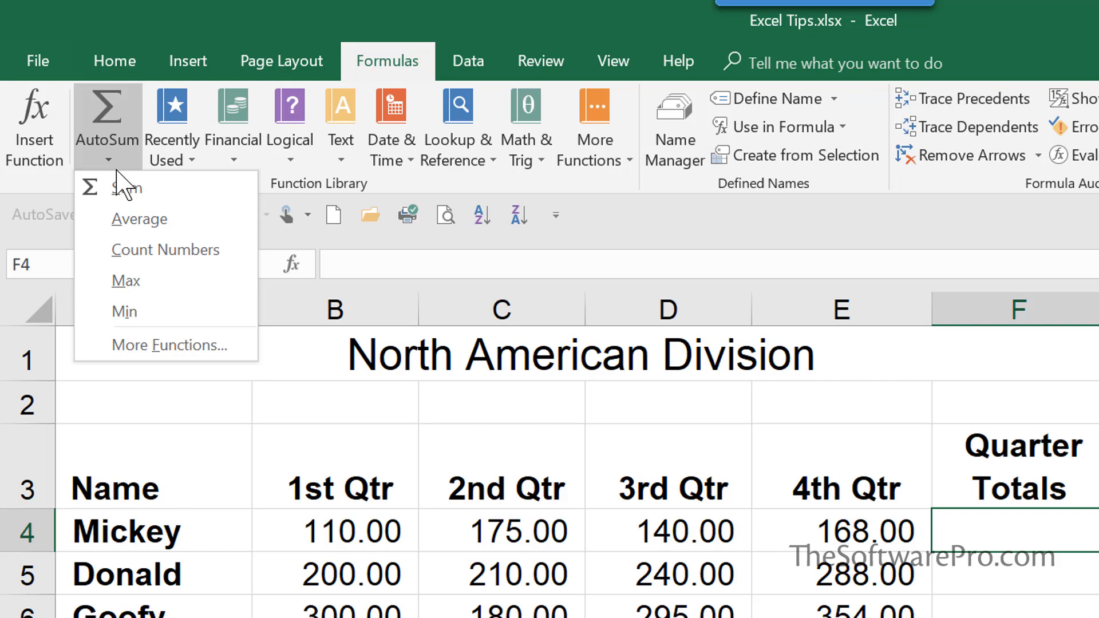
pyautogui.click(110, 161)
pyautogui.rightClick(111, 161)
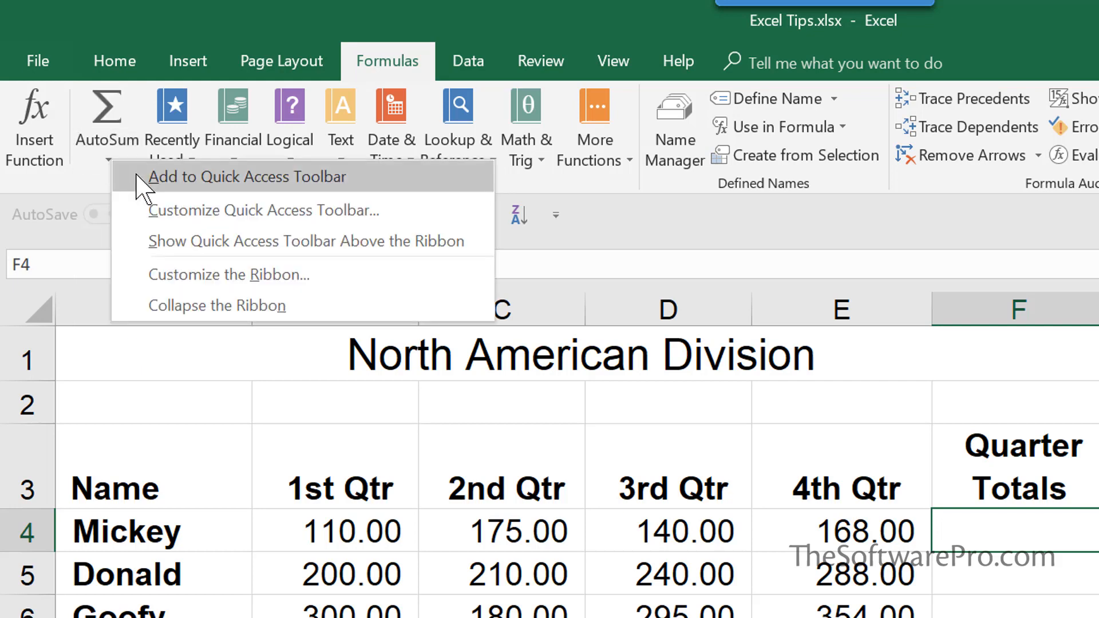
pyautogui.click(138, 177)
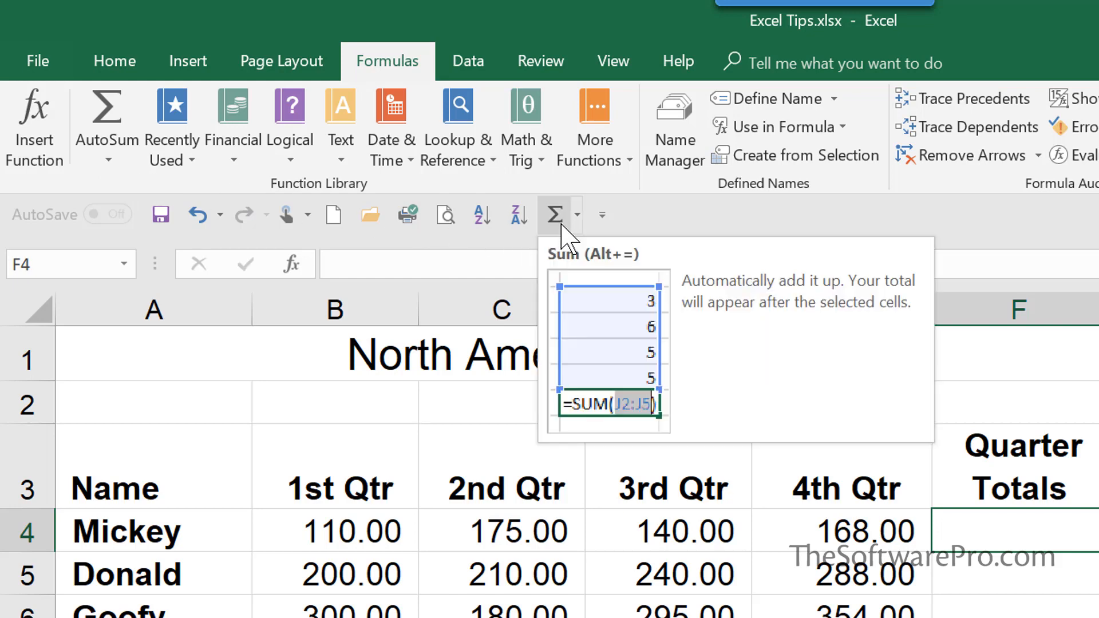
# Sum Mickey's four quarters in F4 with the toolbar AutoSum Sum, then fill the formula down to F7
pyautogui.click(577, 217)
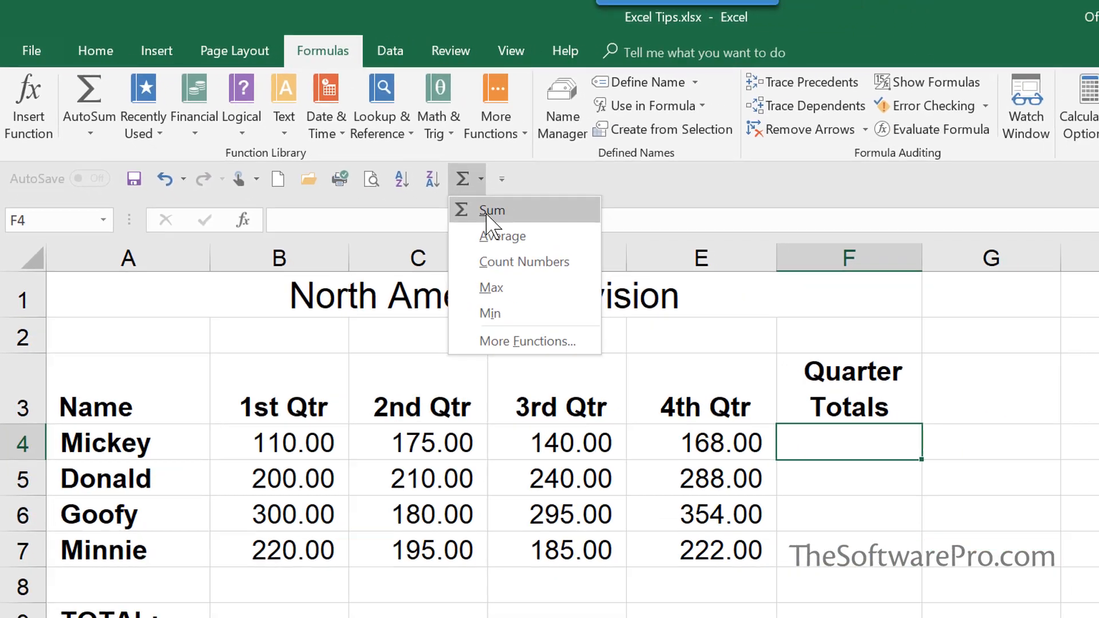
pyautogui.click(584, 256)
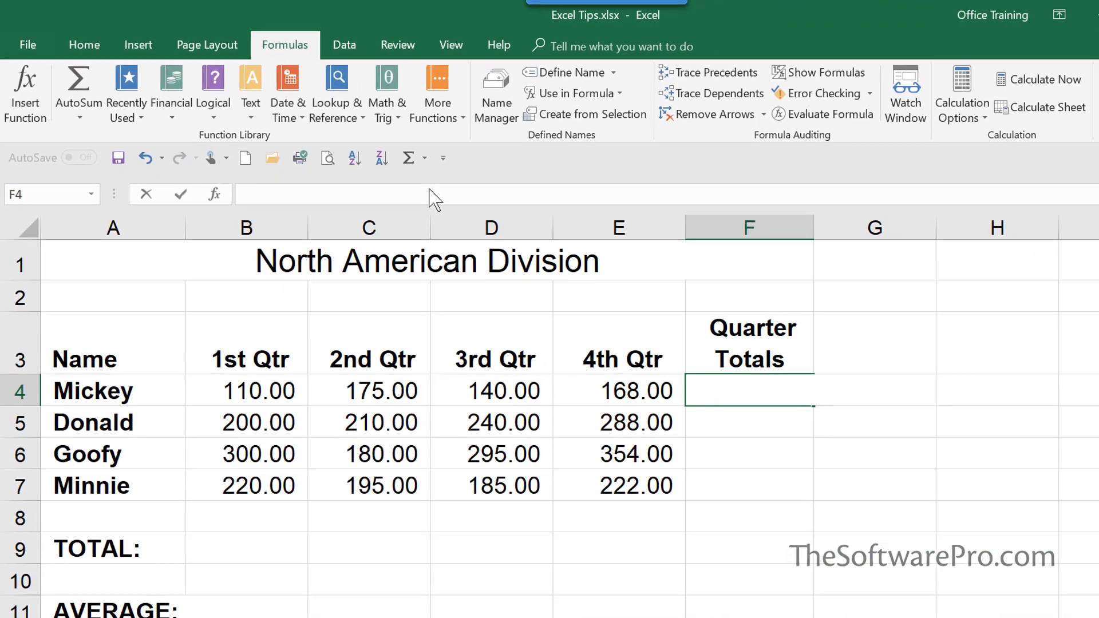
pyautogui.press('Return')
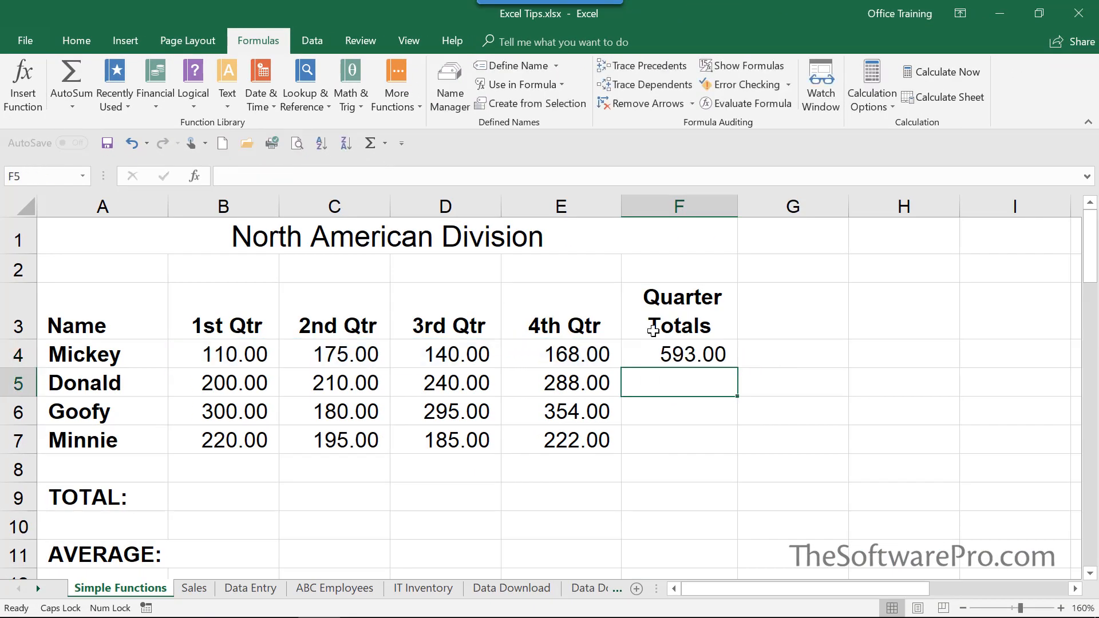
pyautogui.click(680, 355)
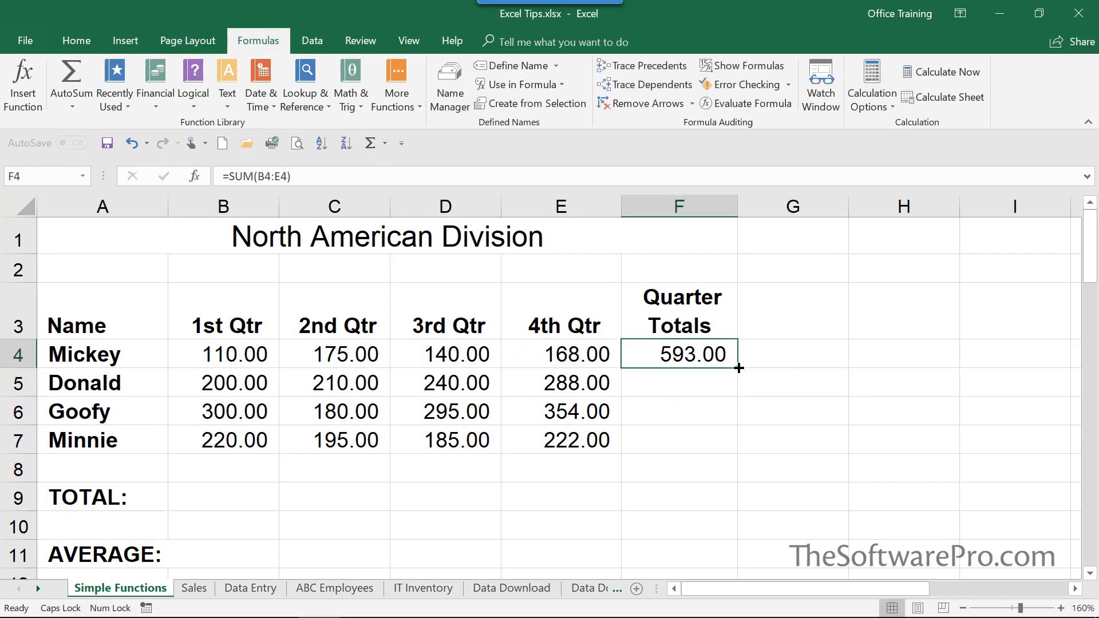
pyautogui.moveTo(738, 368); pyautogui.dragTo(739, 453)
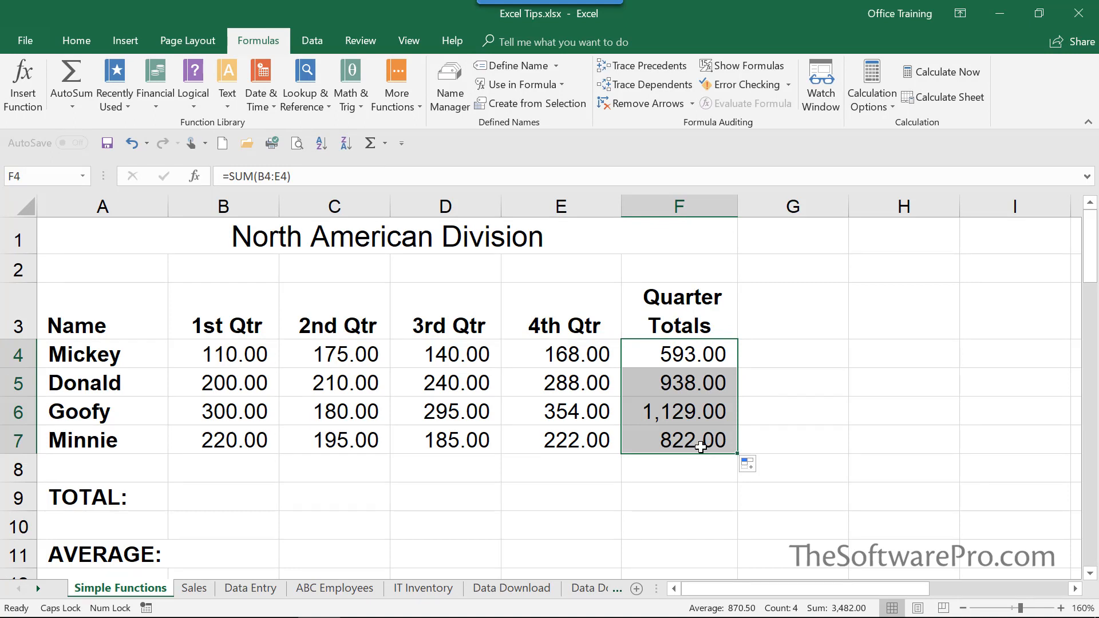
# Total the 1st Qtr column in B9 with AutoSum as =SUM(B4:B8)
pyautogui.click(224, 493)
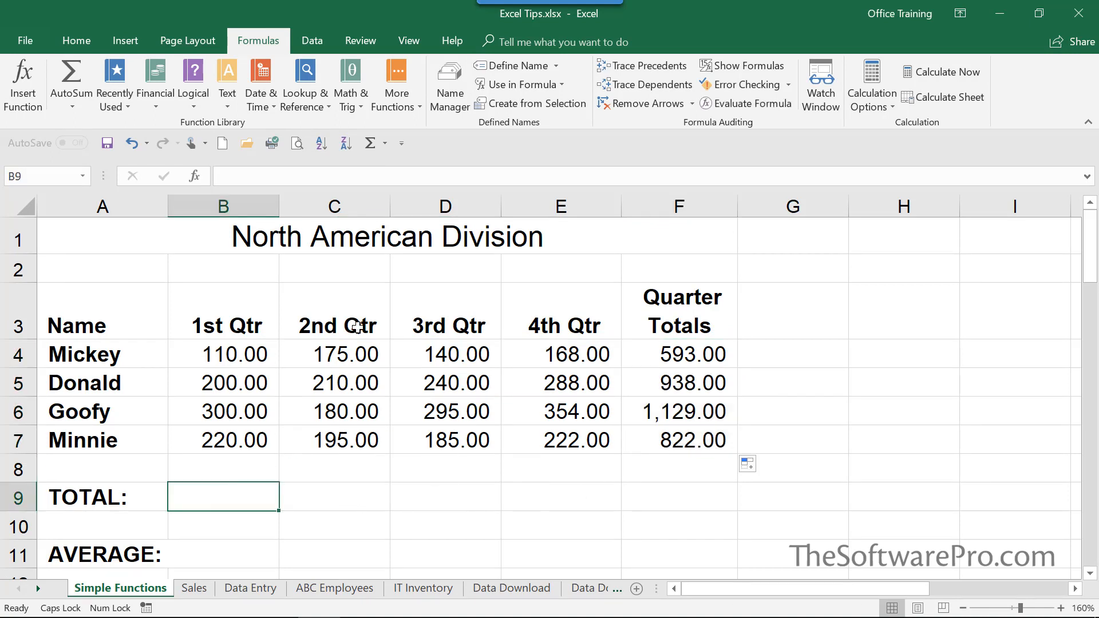
pyautogui.click(369, 143)
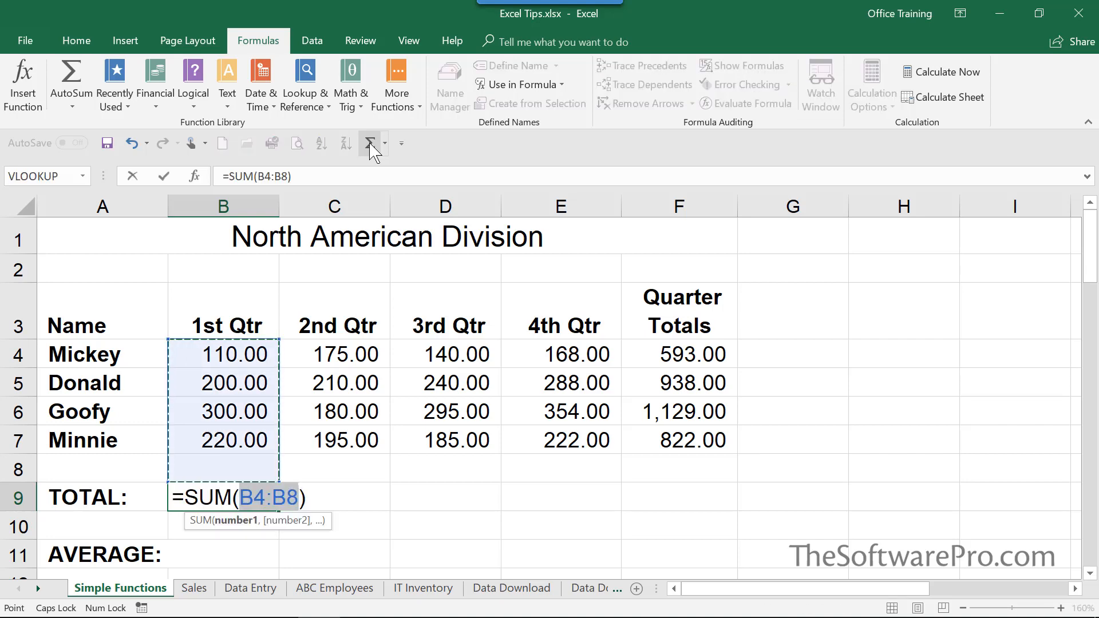
pyautogui.press('Return')
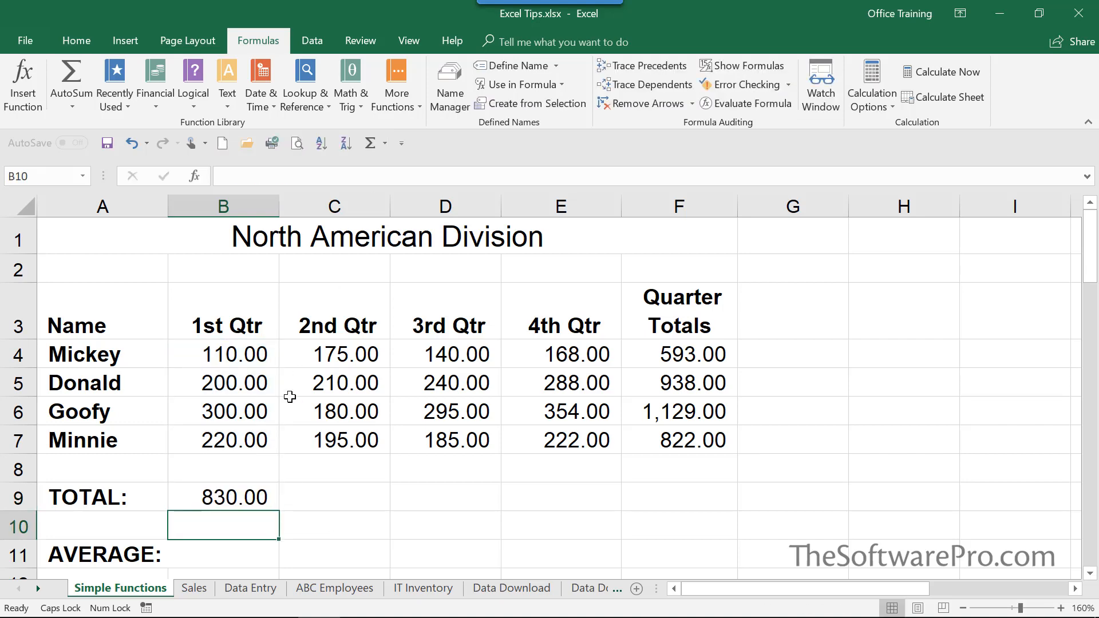
# Enter =AVERAGE(B4:B7) in B11 using the toolbar AutoSum Average option and reselecting the 1st Qtr values
pyautogui.click(225, 549)
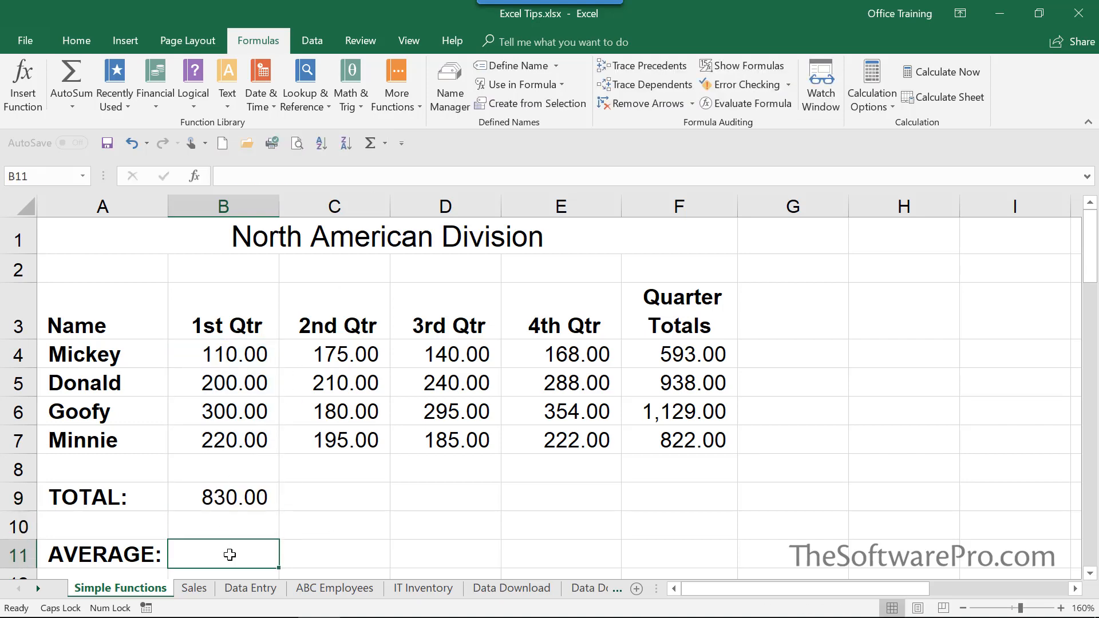
pyautogui.click(384, 144)
pyautogui.click(389, 189)
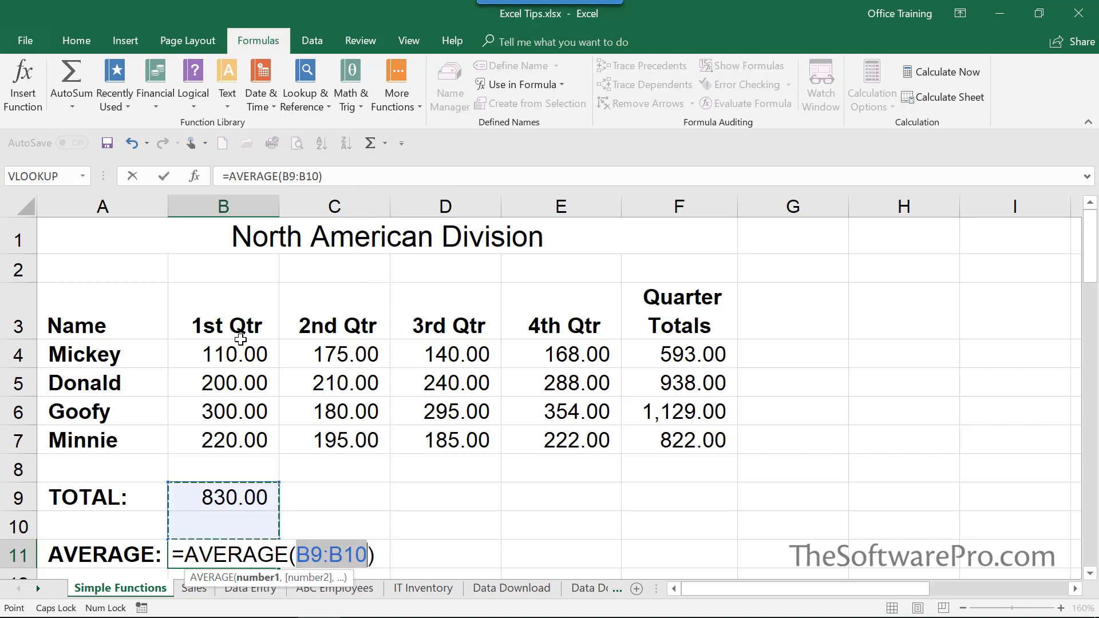
pyautogui.moveTo(229, 348); pyautogui.dragTo(245, 434)
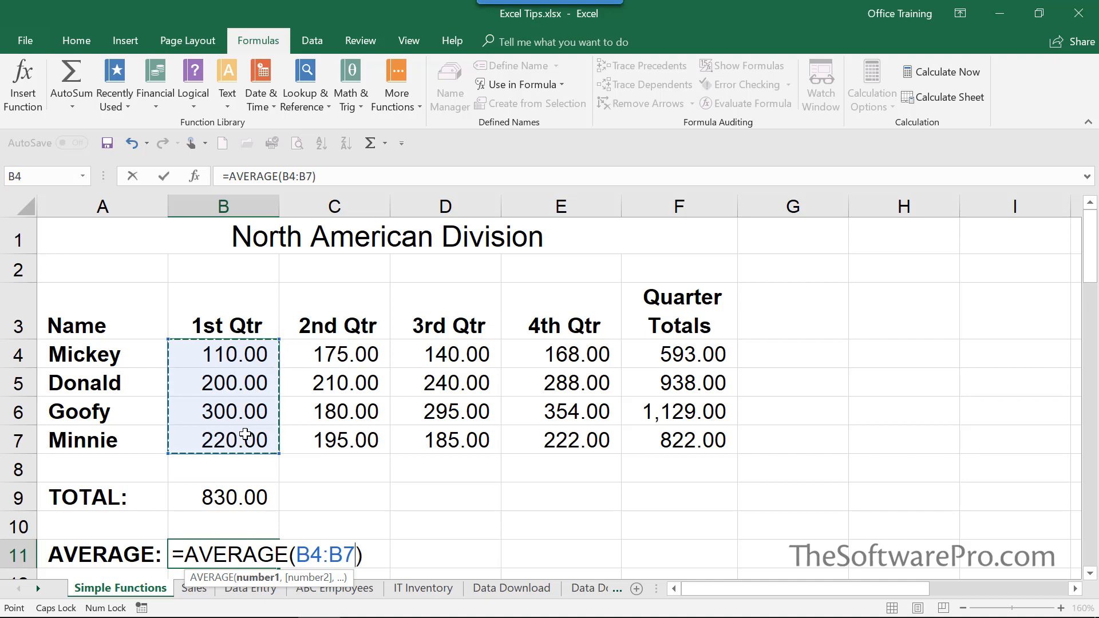
pyautogui.press('Return')
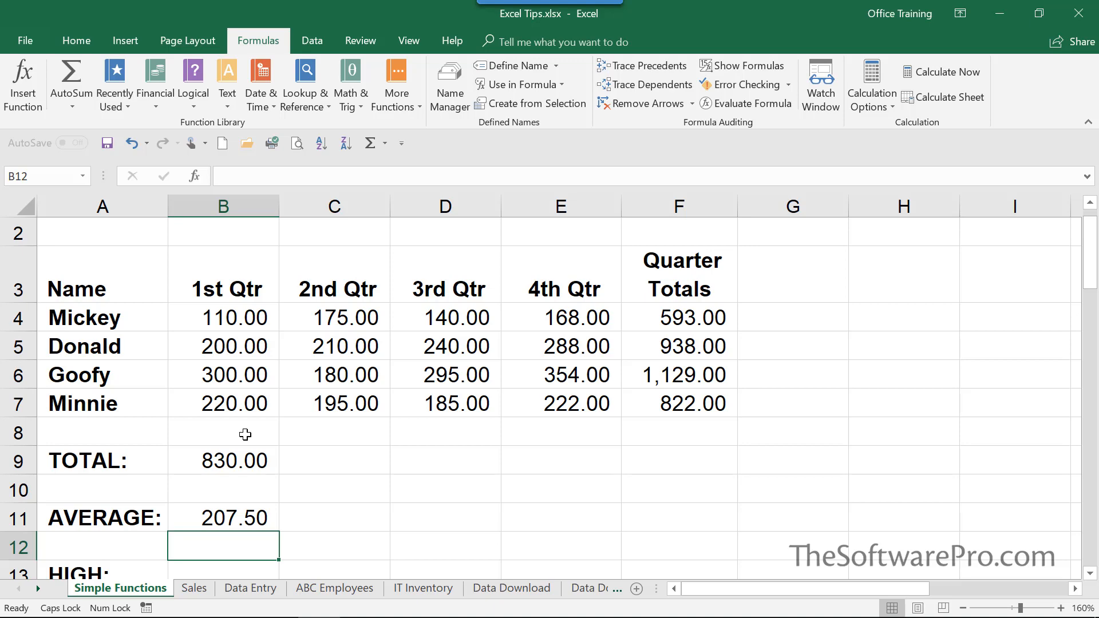
# Switch to the Sales worksheet
pyautogui.click(75, 44)
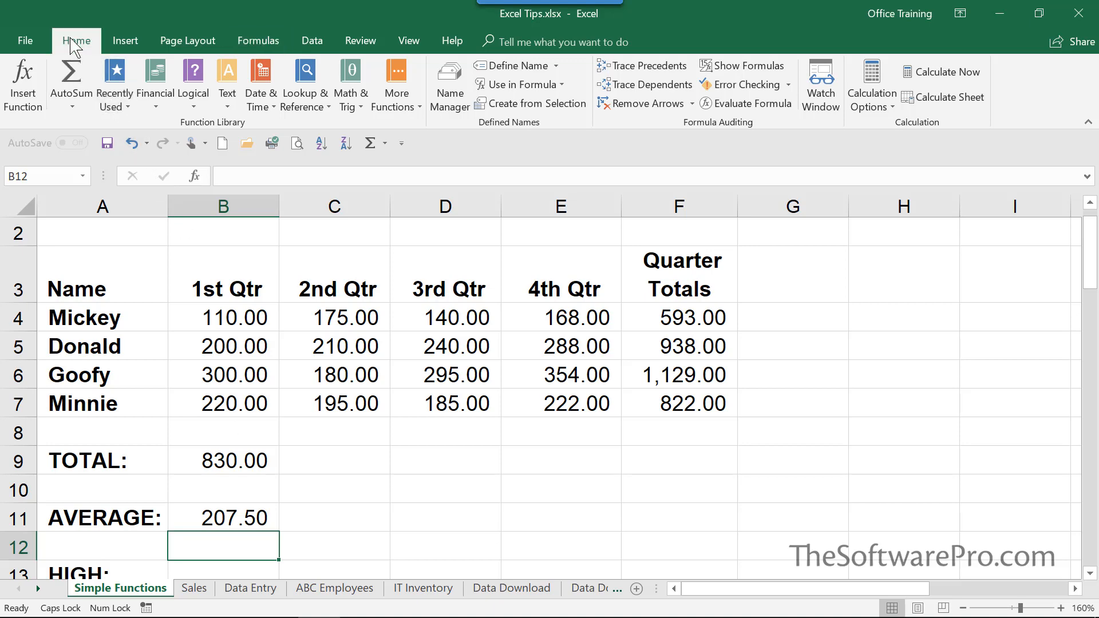
pyautogui.hotkey('ctrl', 'pagedown')
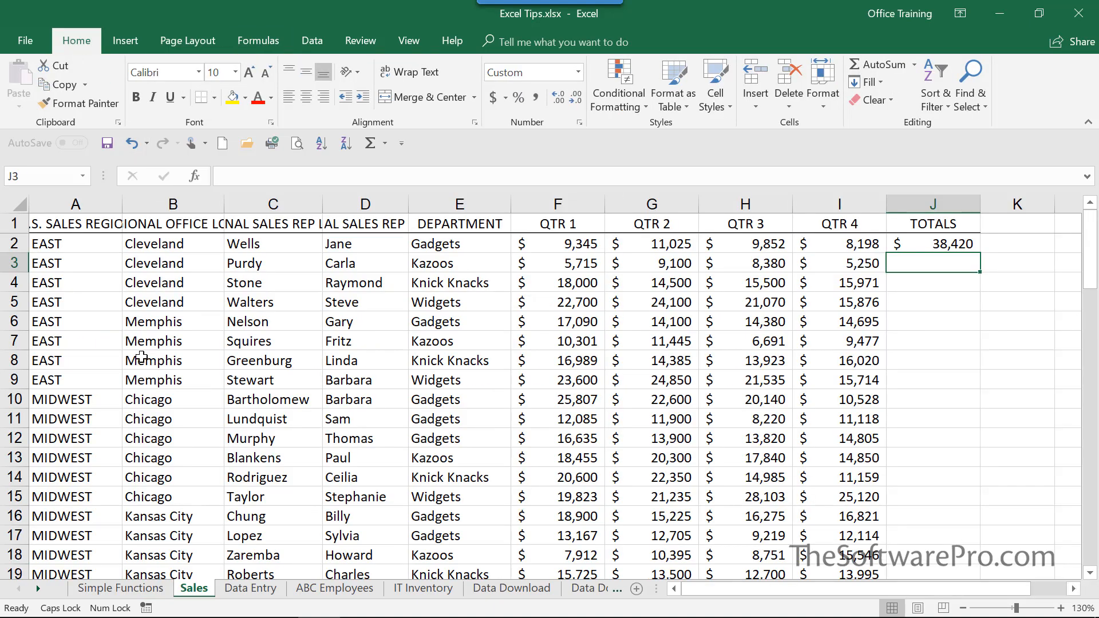
# Select A1 and add the Wrap Text command to the Quick Access Toolbar
pyautogui.click(67, 224)
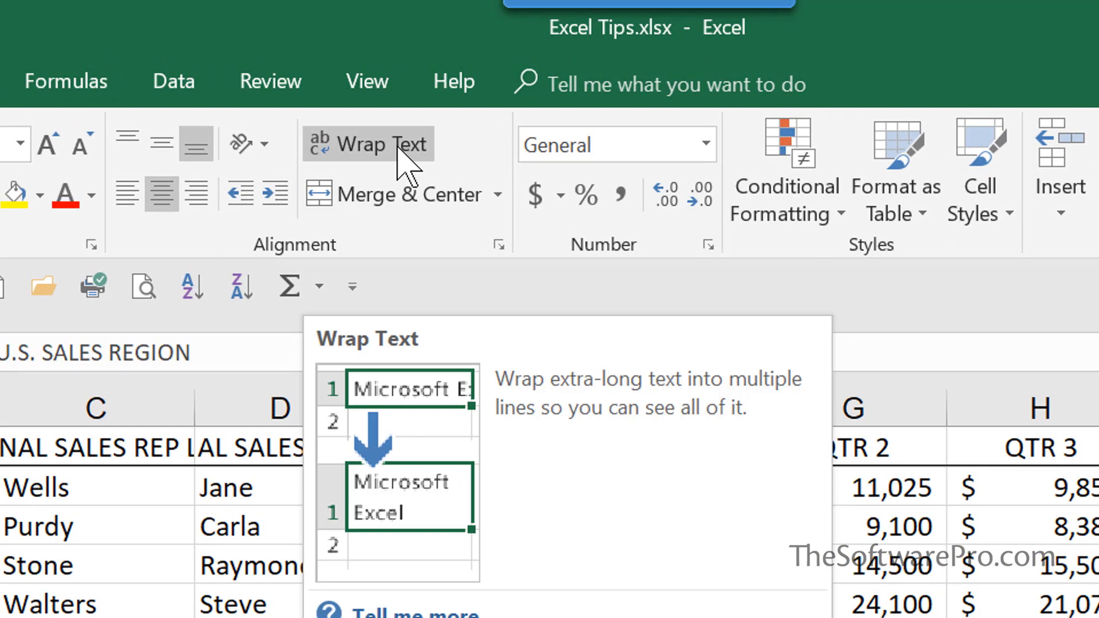
pyautogui.rightClick(403, 163)
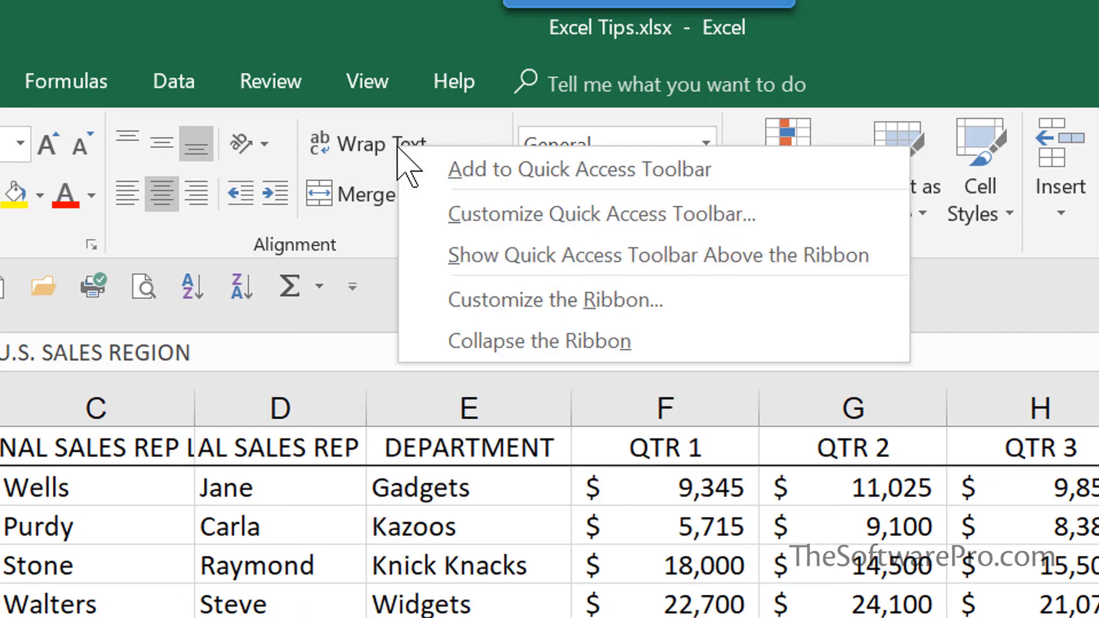
pyautogui.click(451, 170)
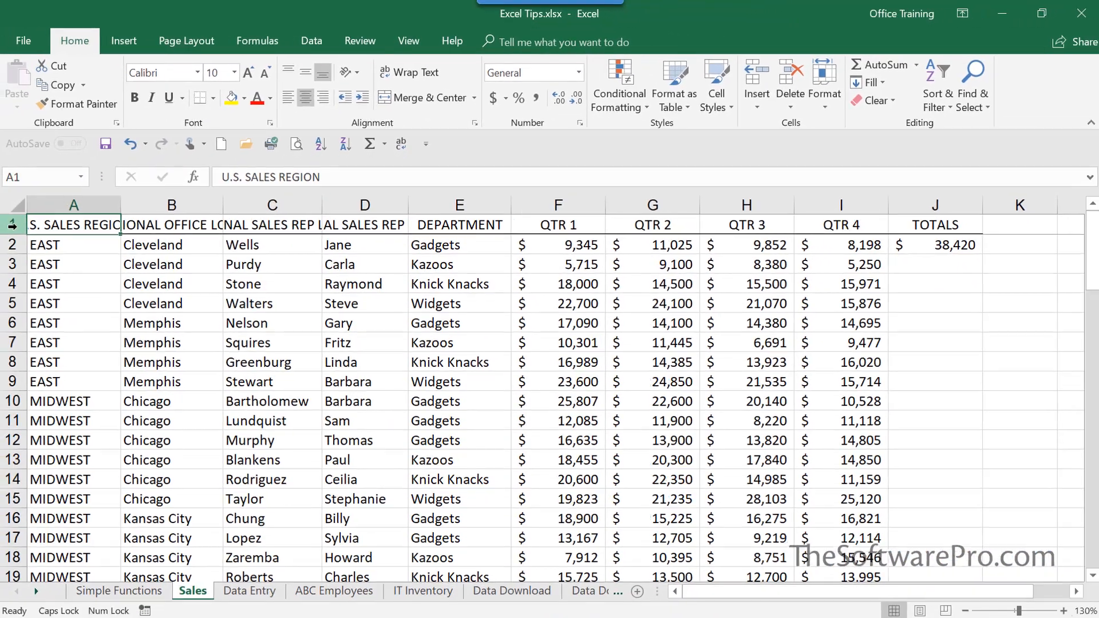
# Select the header row 1 and wrap its text using the toolbar Wrap Text command, then select D1
pyautogui.click(12, 225)
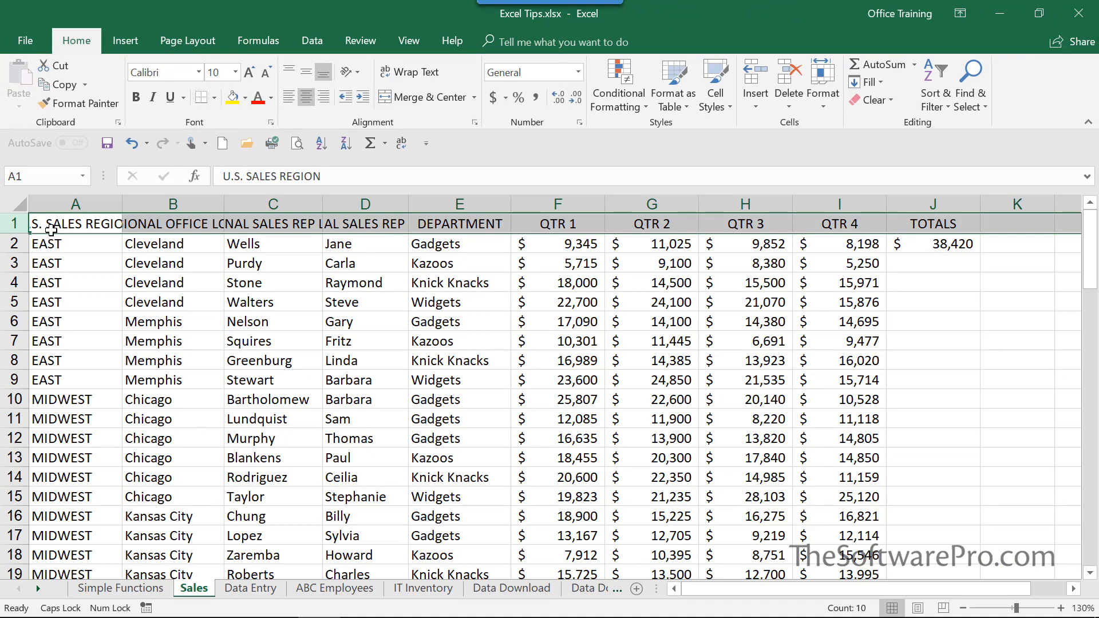
pyautogui.click(402, 146)
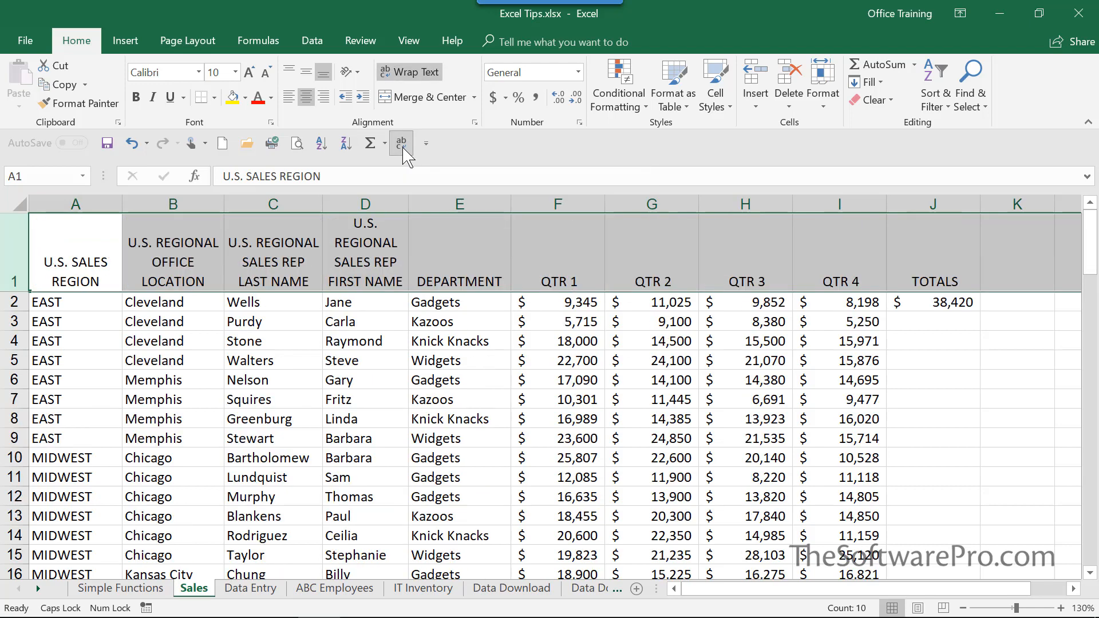
pyautogui.click(375, 265)
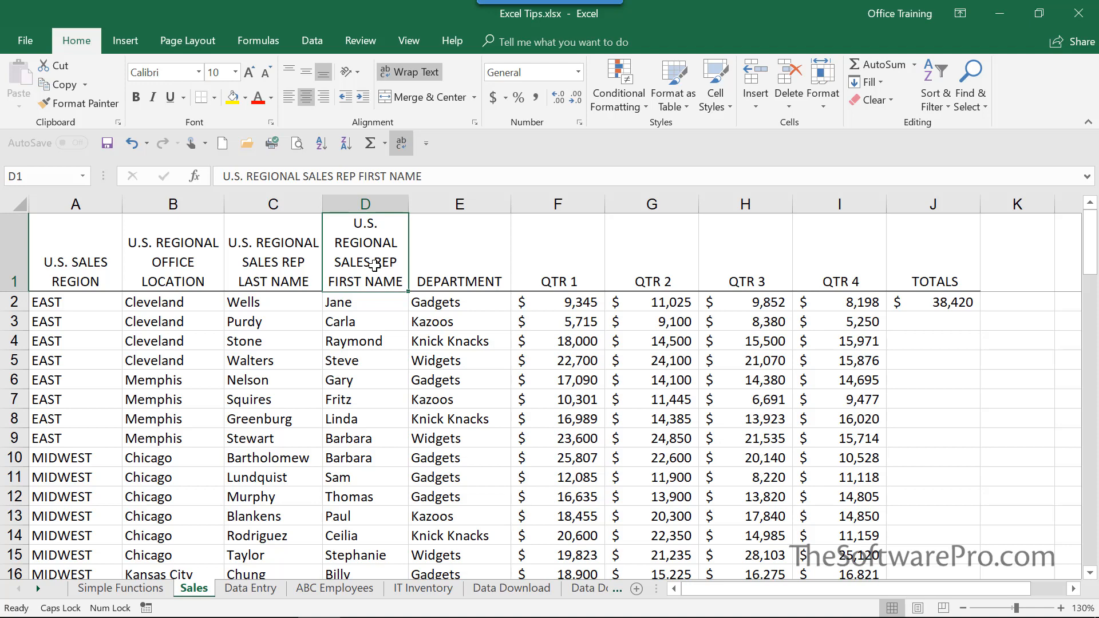
# Open the Quick Access Toolbar customization options and move New File to the top of the toolbar list
pyautogui.click(426, 144)
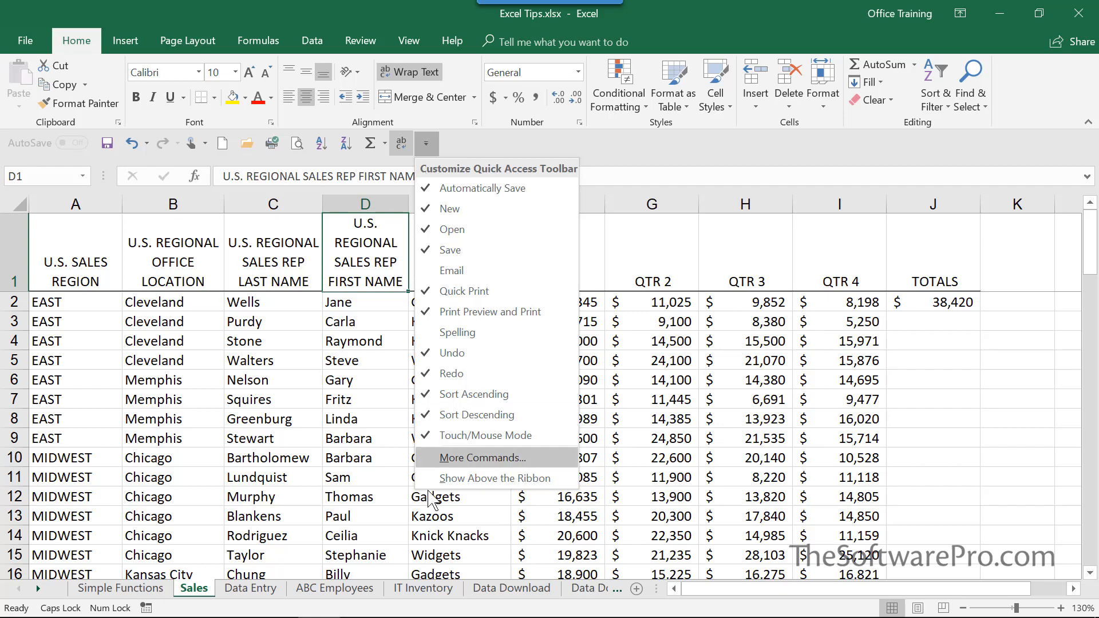
pyautogui.click(431, 465)
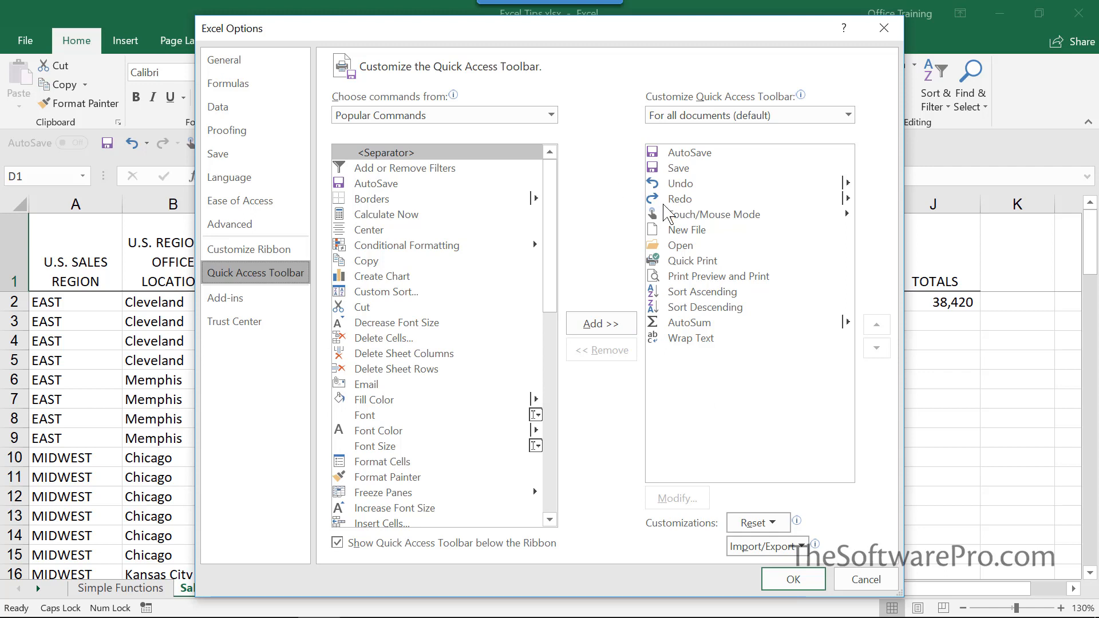
pyautogui.click(681, 231)
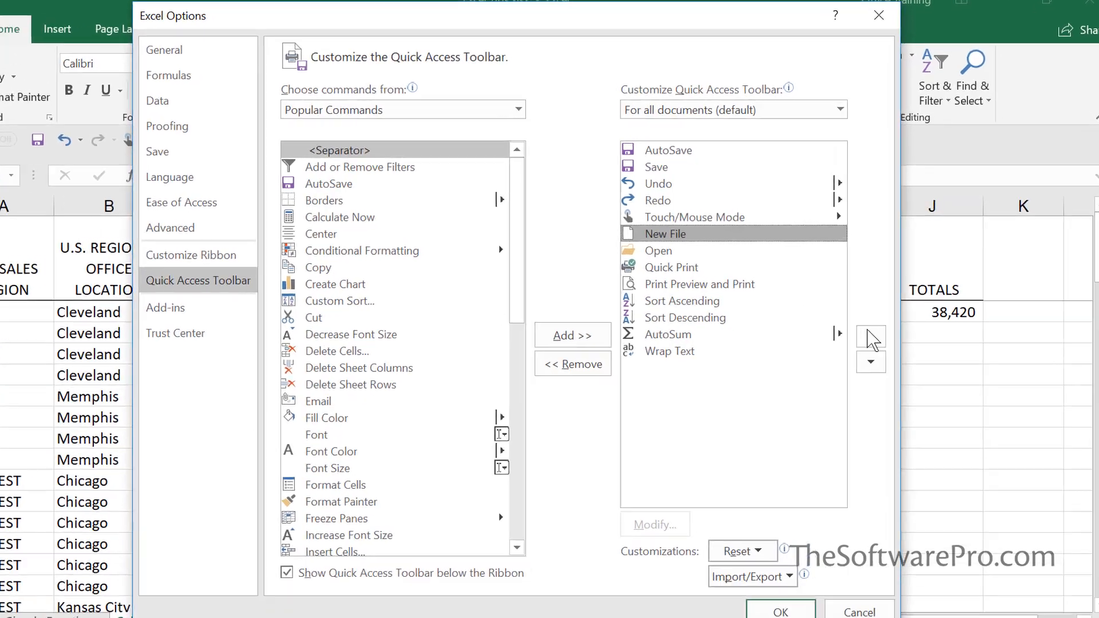
pyautogui.click(876, 324)
pyautogui.click(876, 325)
pyautogui.click(815, 452)
pyautogui.click(815, 452)
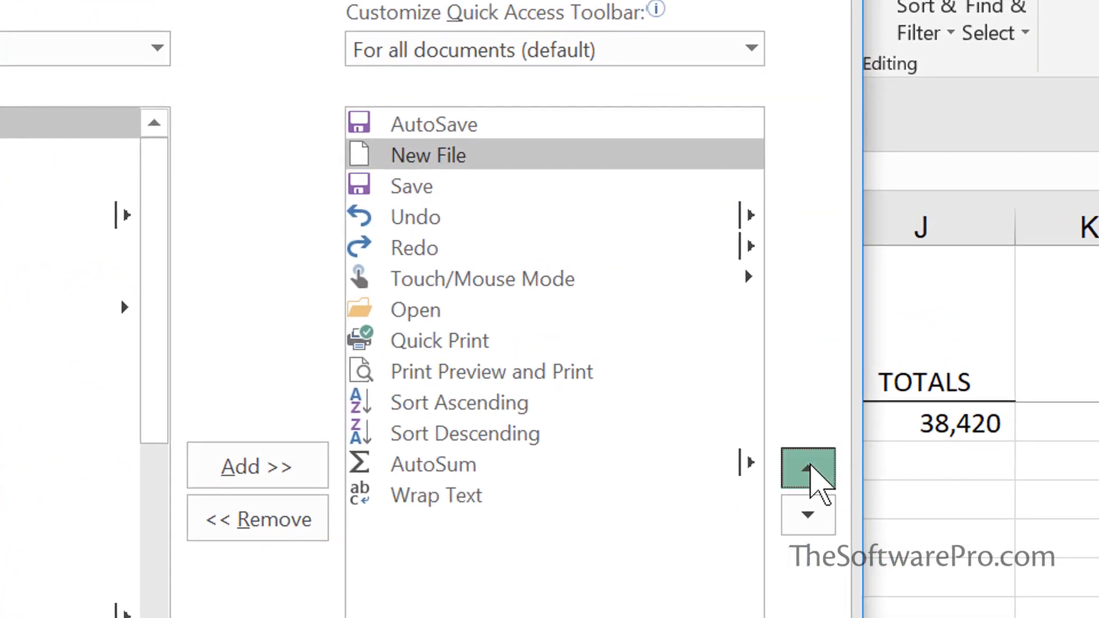
pyautogui.click(815, 452)
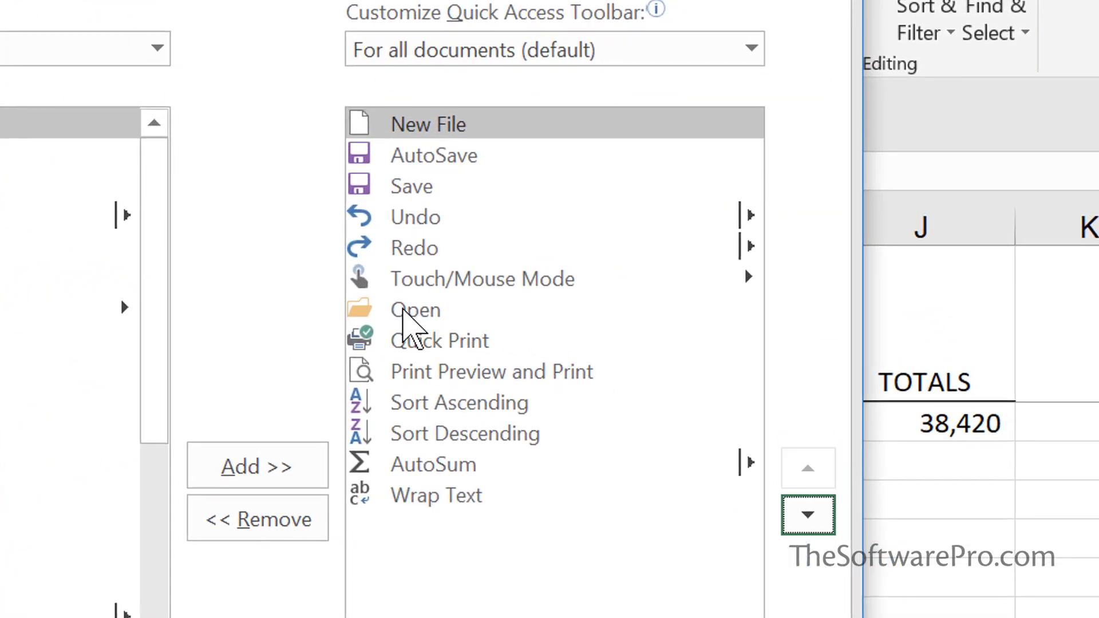
# Move Open up to the second position, directly below New File
pyautogui.click(403, 309)
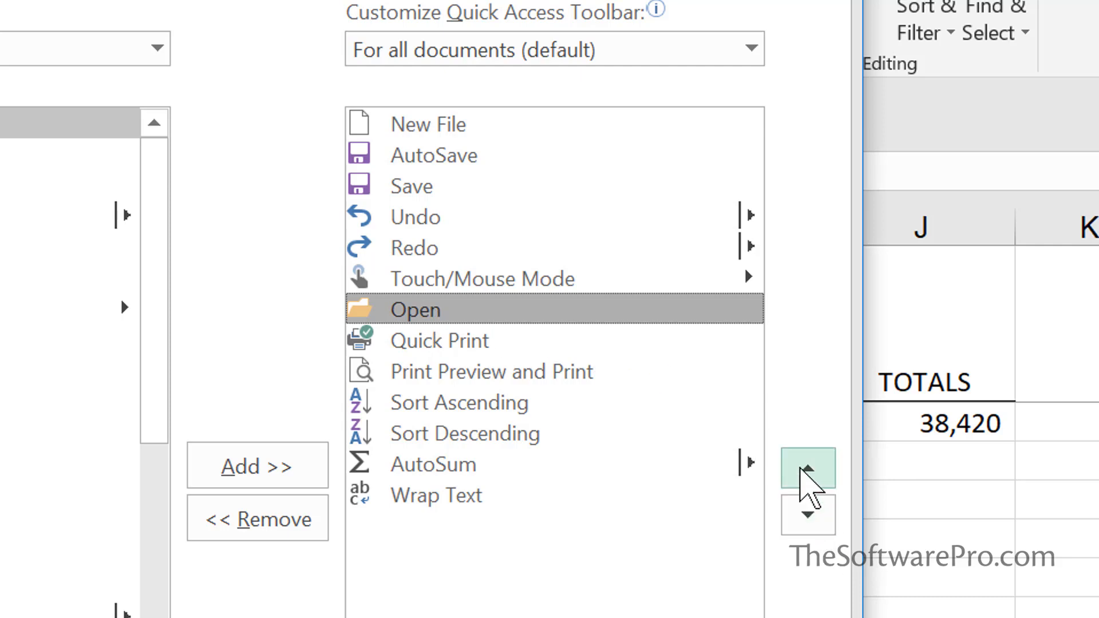
pyautogui.click(807, 472)
pyautogui.click(806, 472)
pyautogui.click(807, 472)
pyautogui.click(806, 472)
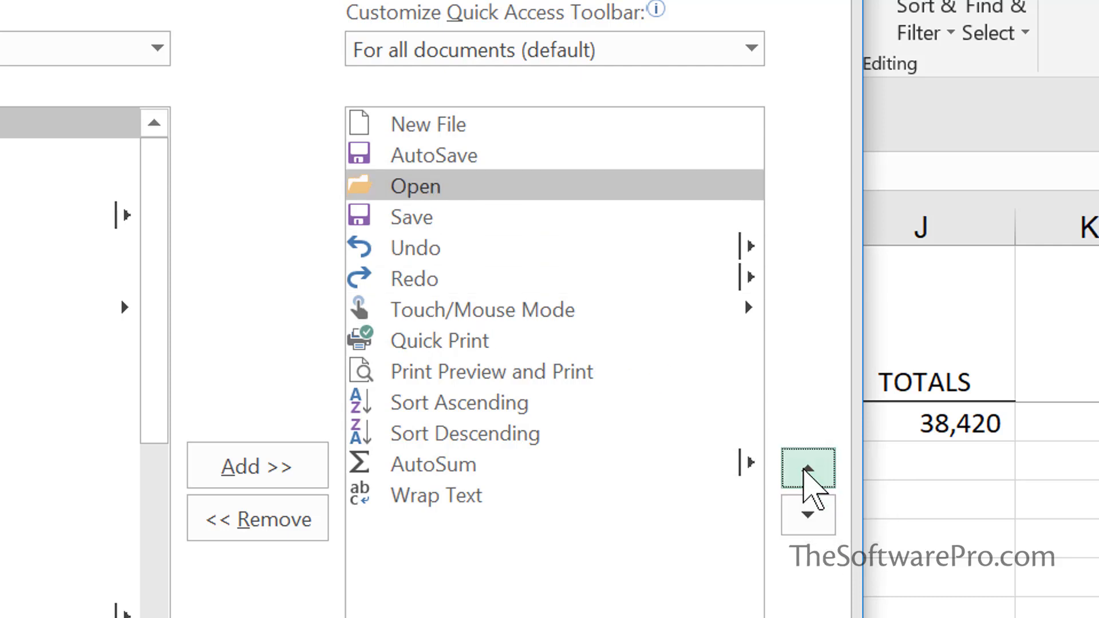
pyautogui.click(807, 472)
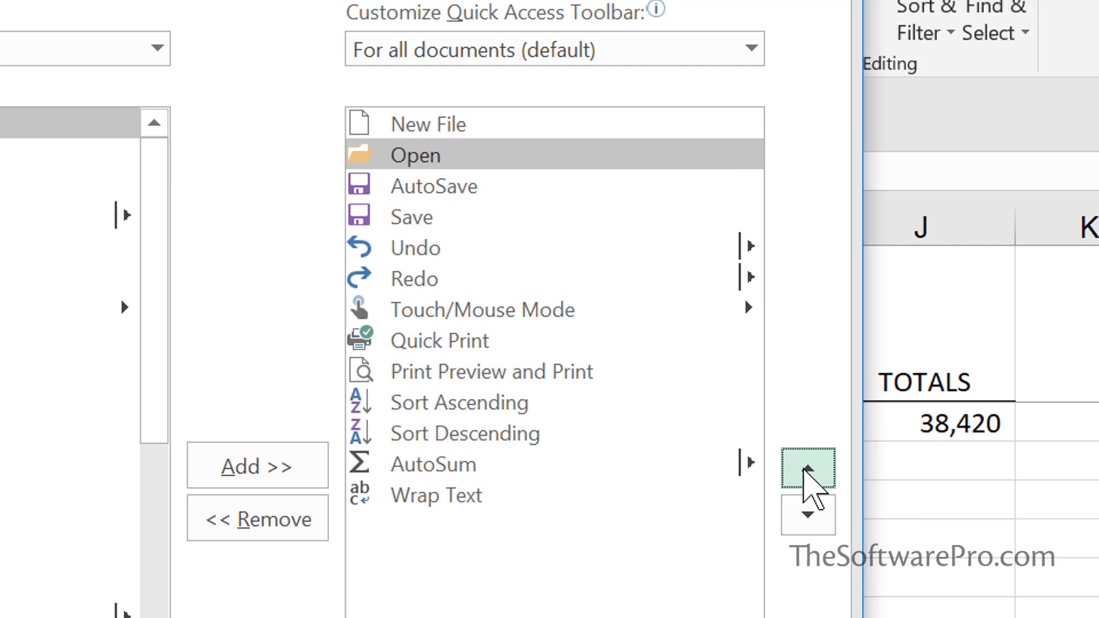
# Move Quick Print and Print Preview and Print up so they follow Save in the toolbar list
pyautogui.click(494, 346)
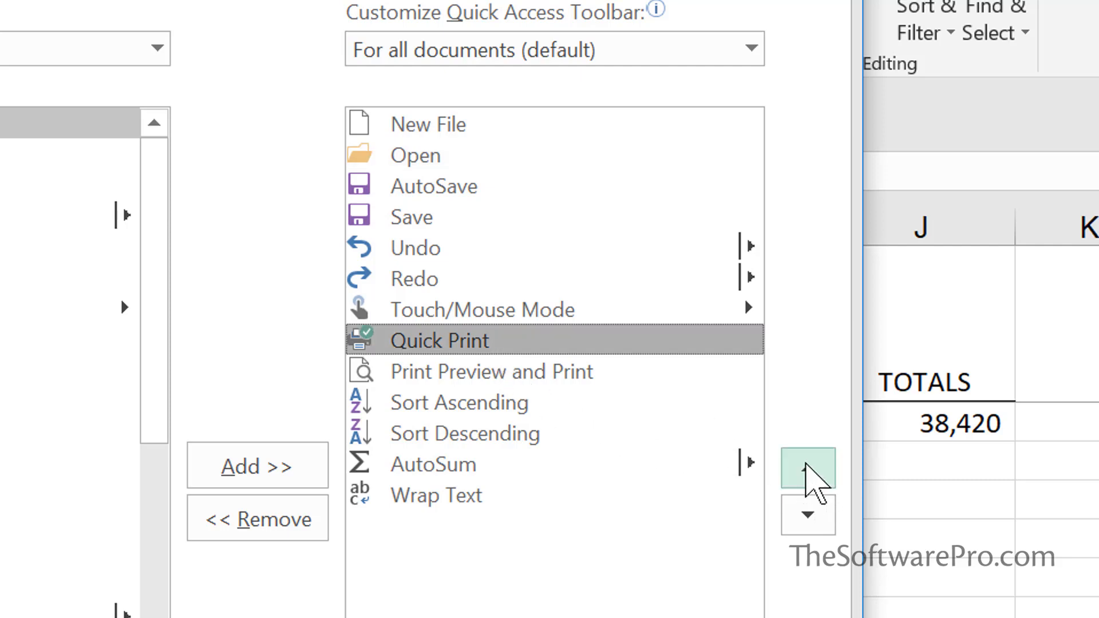
pyautogui.click(807, 468)
pyautogui.click(806, 468)
pyautogui.click(807, 468)
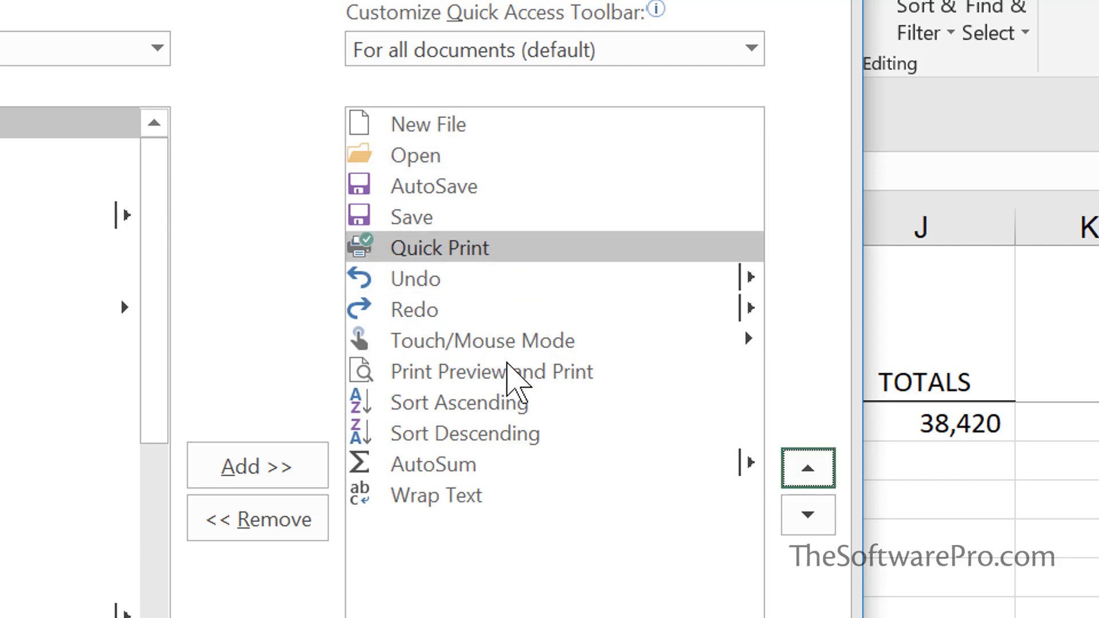
pyautogui.click(510, 370)
pyautogui.click(822, 468)
pyautogui.click(823, 468)
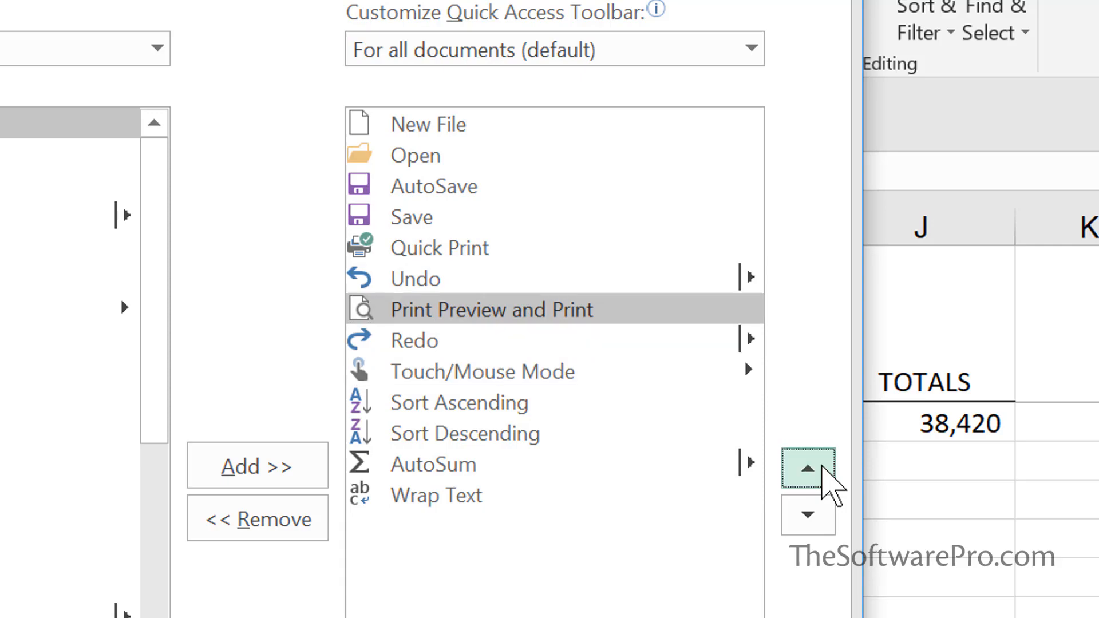
pyautogui.click(823, 467)
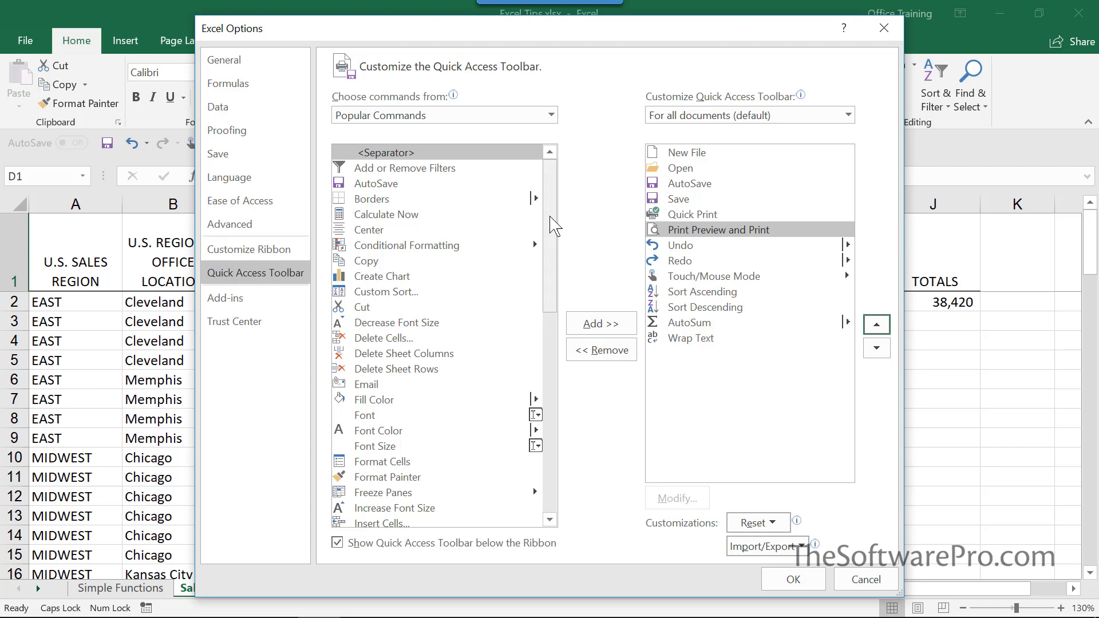
# Add Save As from Popular Commands to the toolbar and move it up to follow Save
pyautogui.click(551, 115)
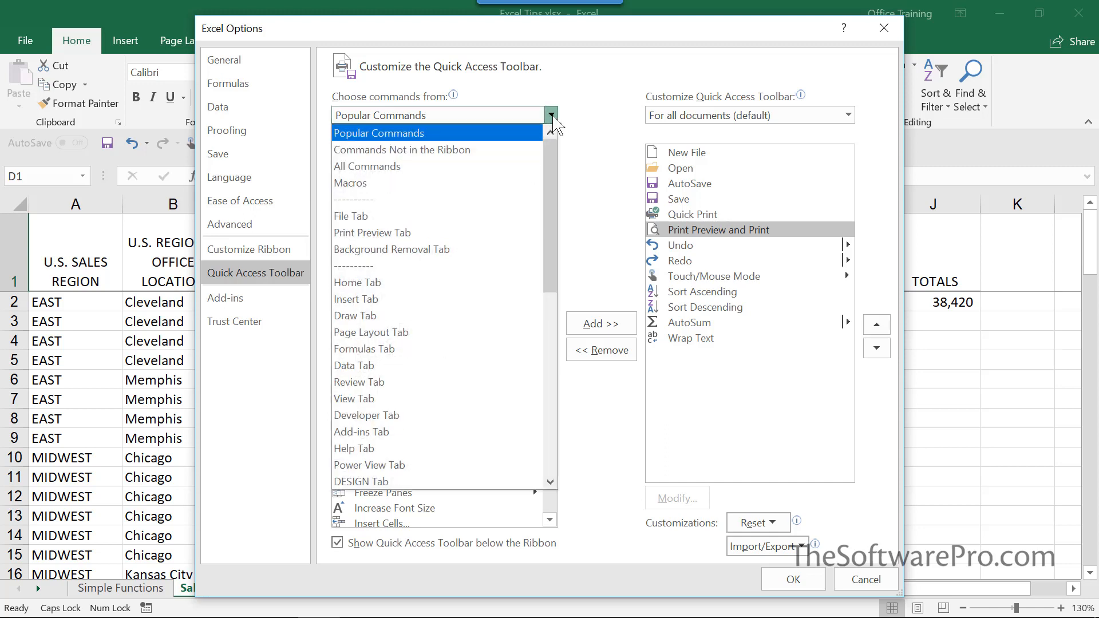
pyautogui.click(551, 116)
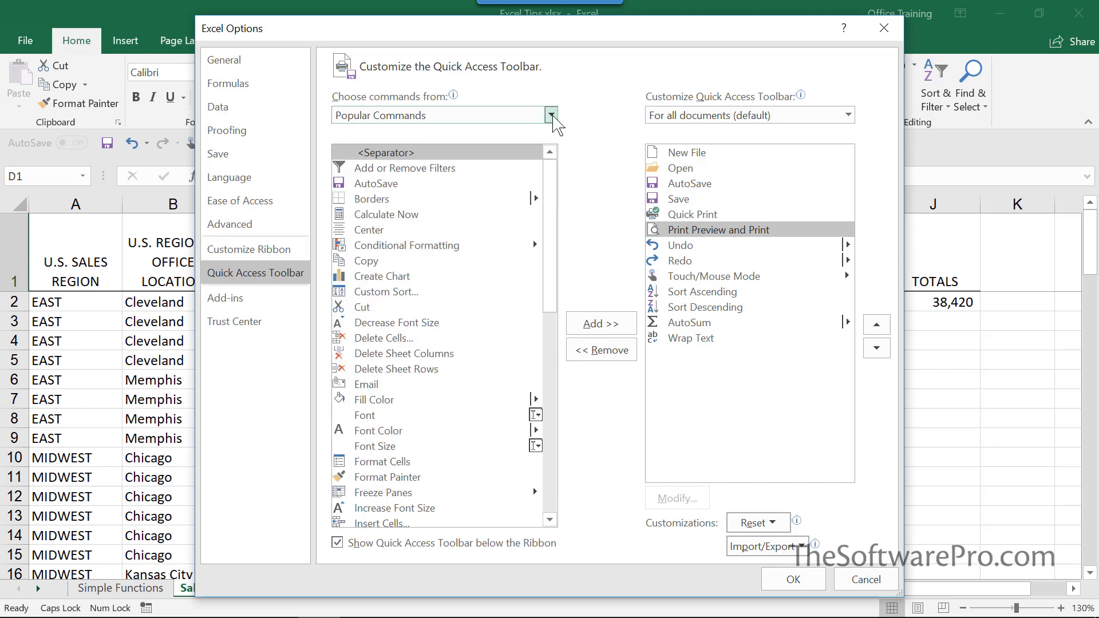
pyautogui.scroll(-11, 559, 238)
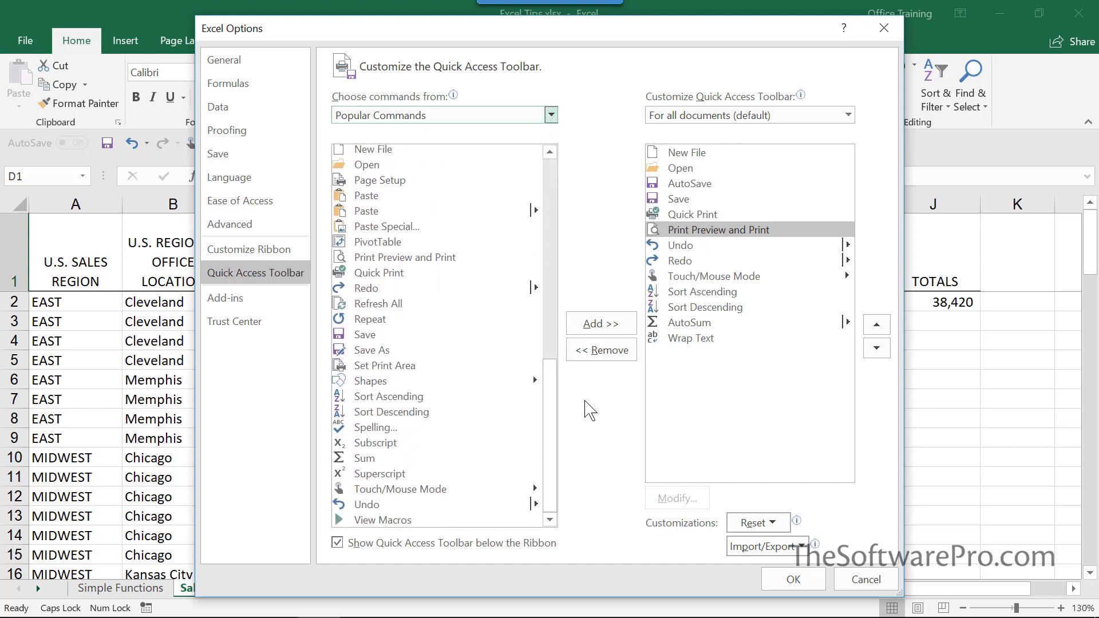
pyautogui.click(372, 350)
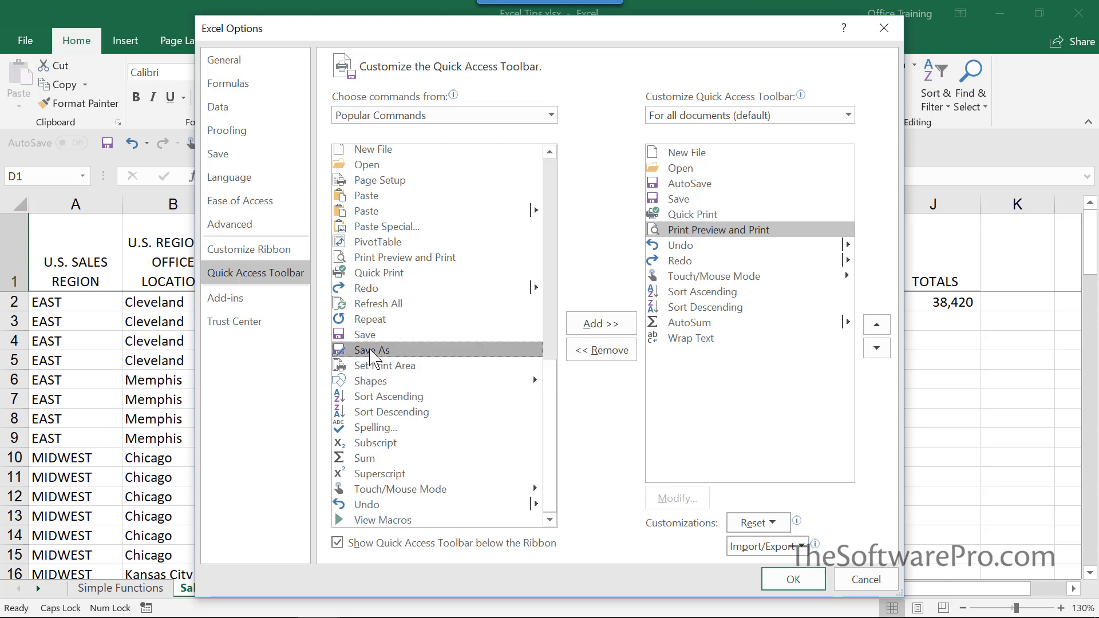
pyautogui.click(611, 327)
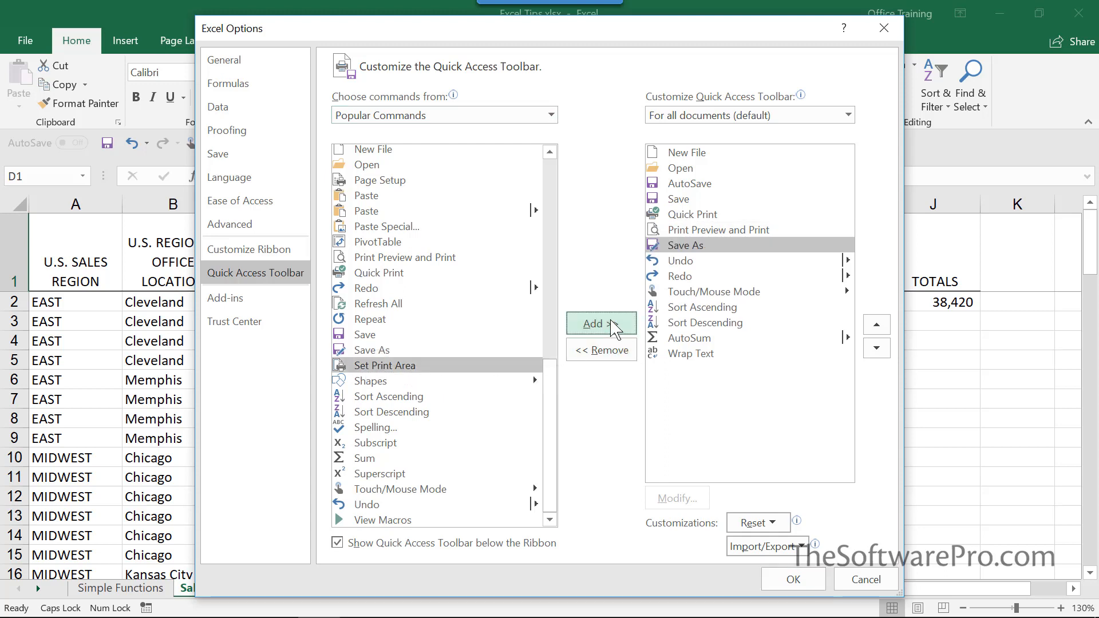
pyautogui.click(886, 323)
pyautogui.click(885, 324)
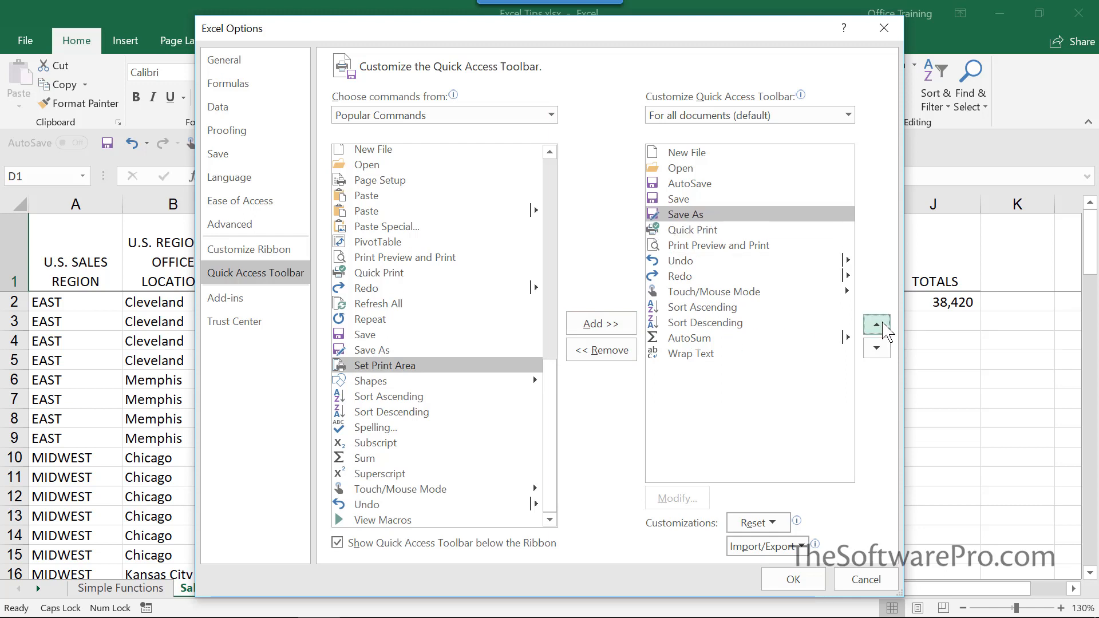
# Switch the command list to All Commands and add Close File and Close All to the toolbar
pyautogui.click(551, 115)
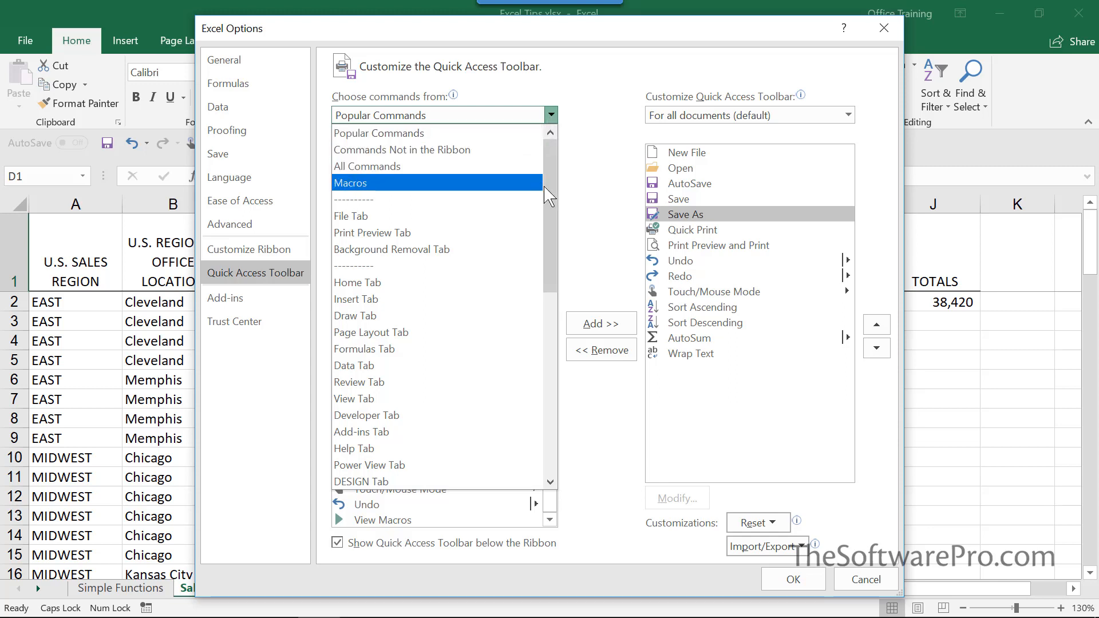
pyautogui.scroll(-8, 564, 234)
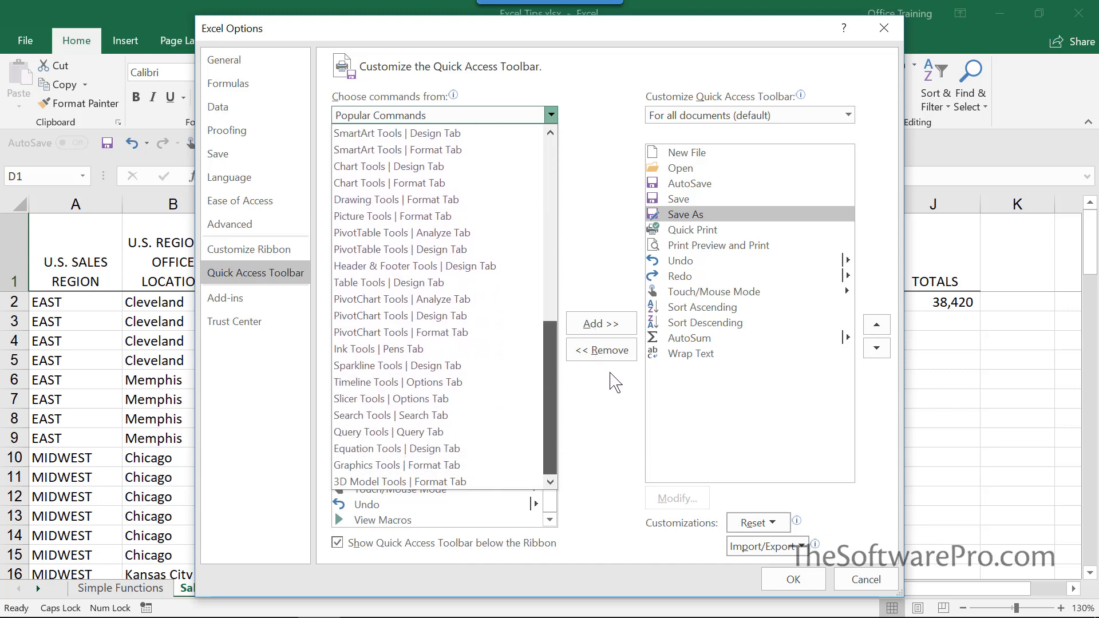
pyautogui.scroll(8, 589, 172)
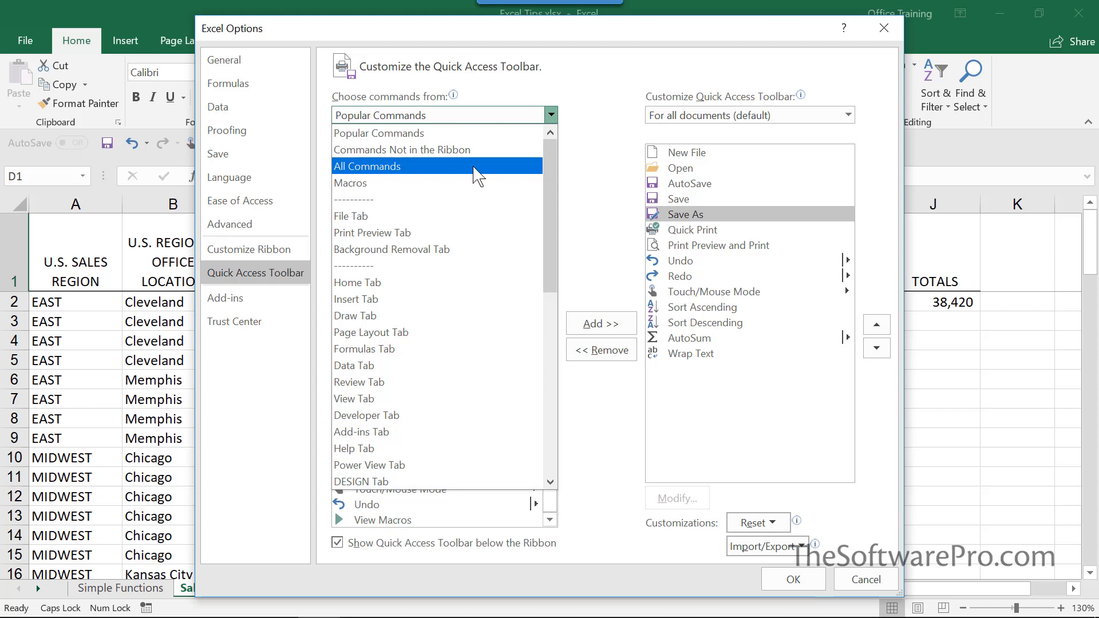
pyautogui.click(474, 167)
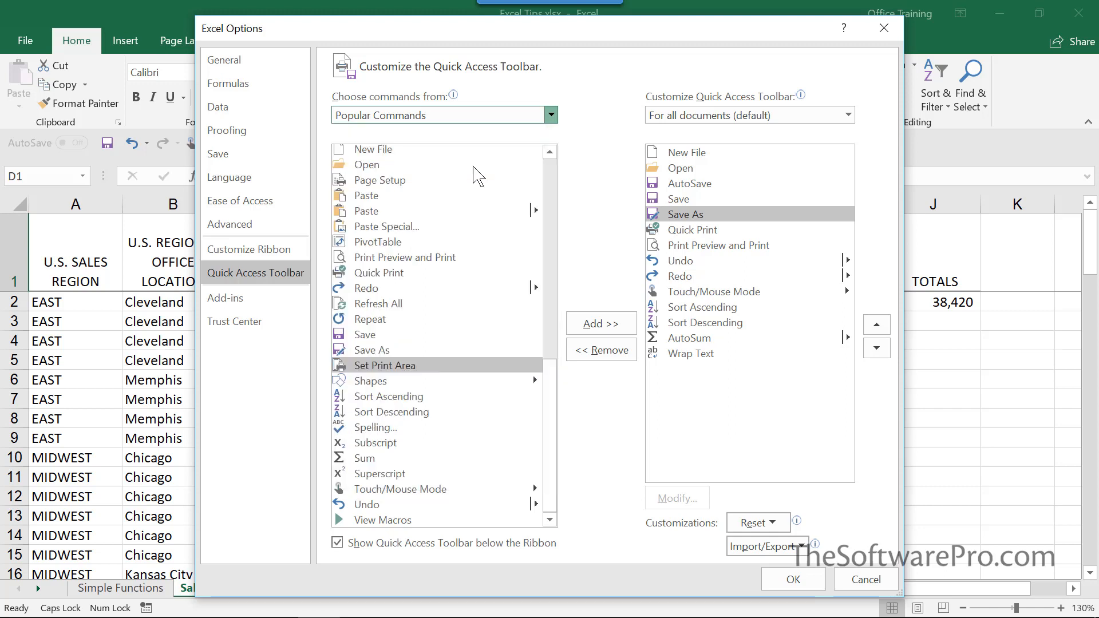
pyautogui.click(481, 115)
pyautogui.click(434, 189)
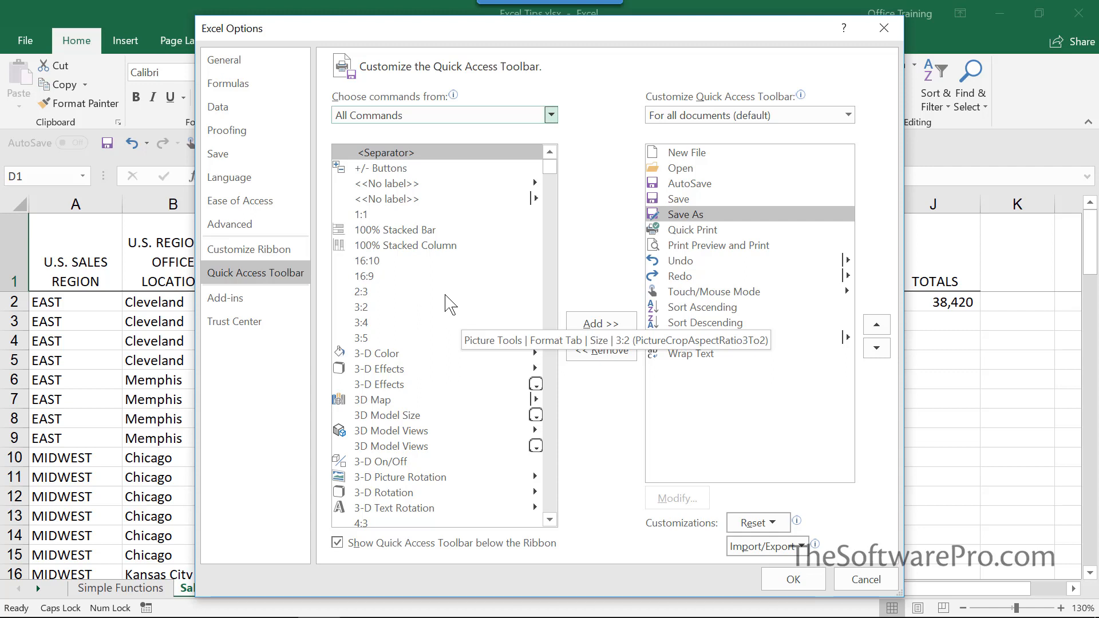
pyautogui.click(418, 308)
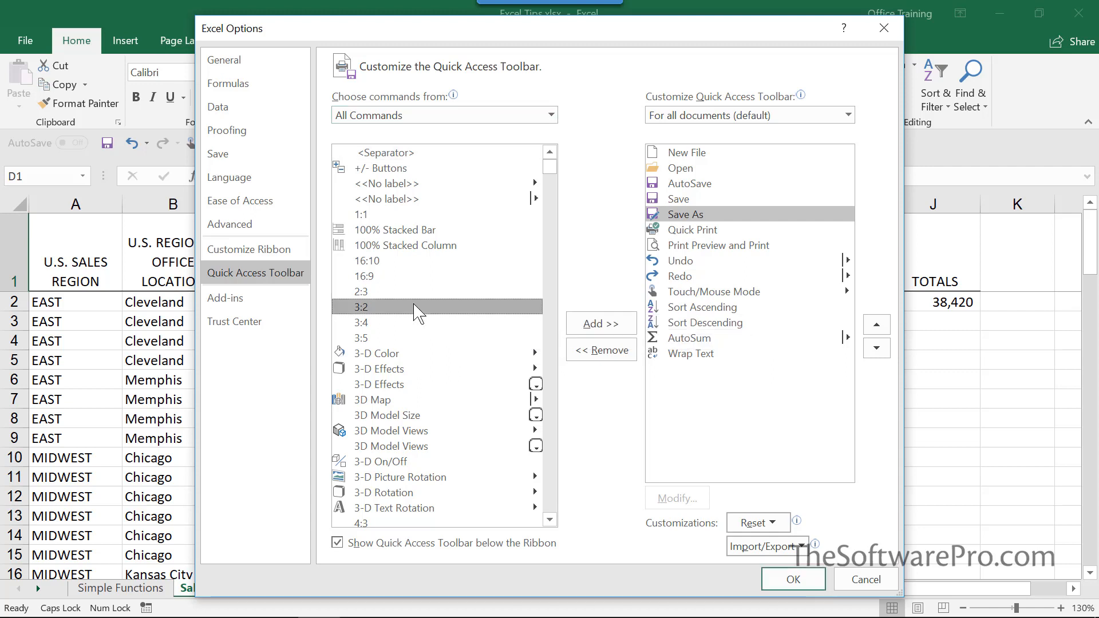
pyautogui.press('c')
pyautogui.scroll(-10, 419, 314)
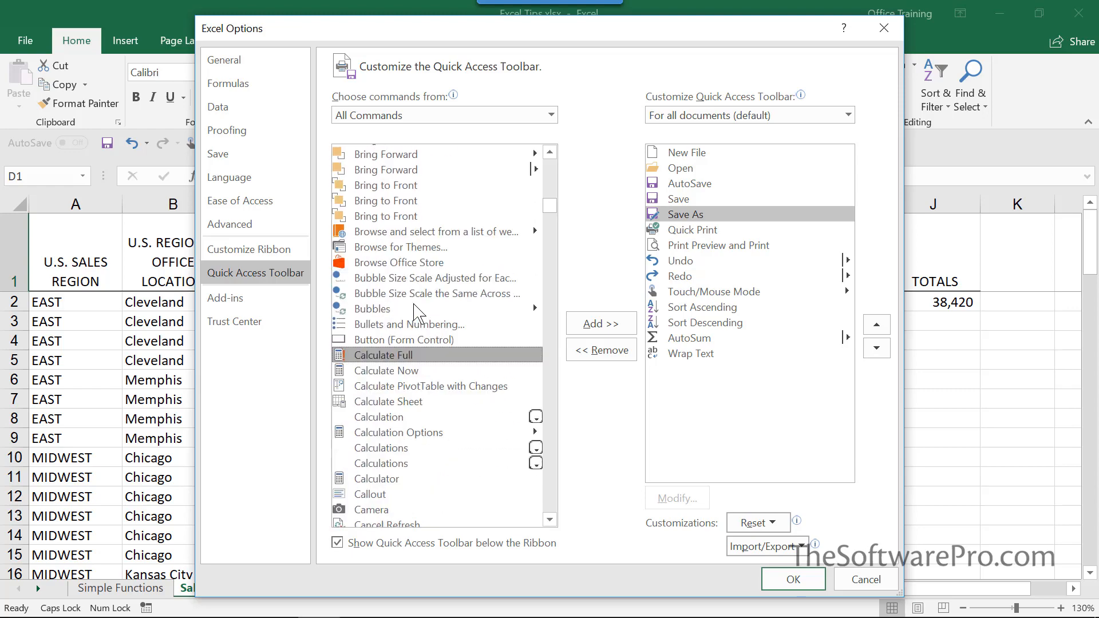
pyautogui.scroll(-8, 419, 314)
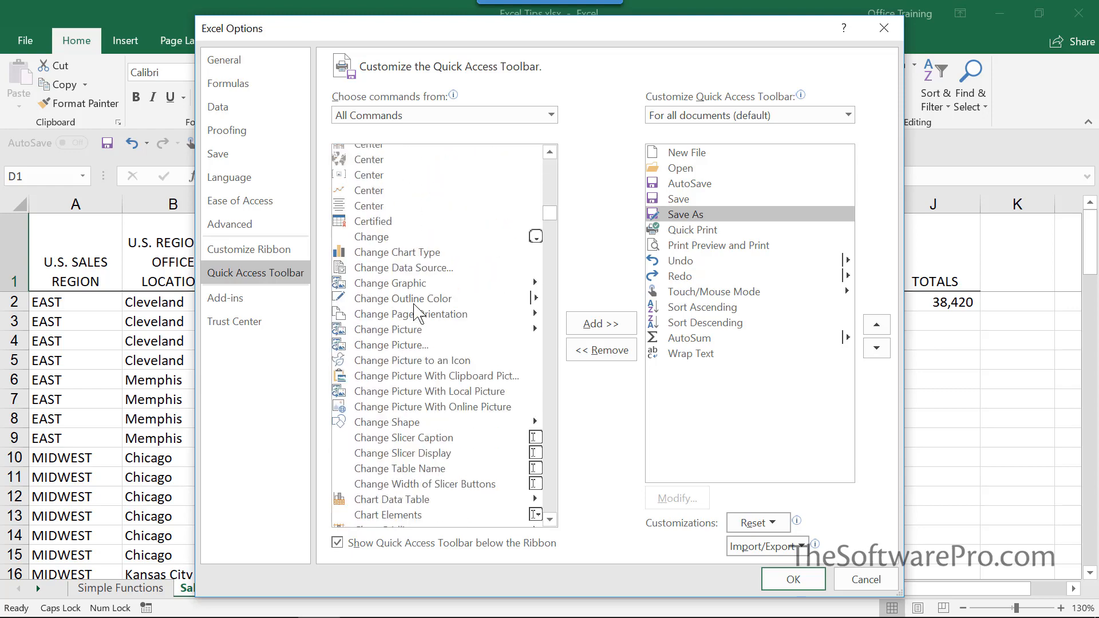
pyautogui.scroll(-15, 416, 312)
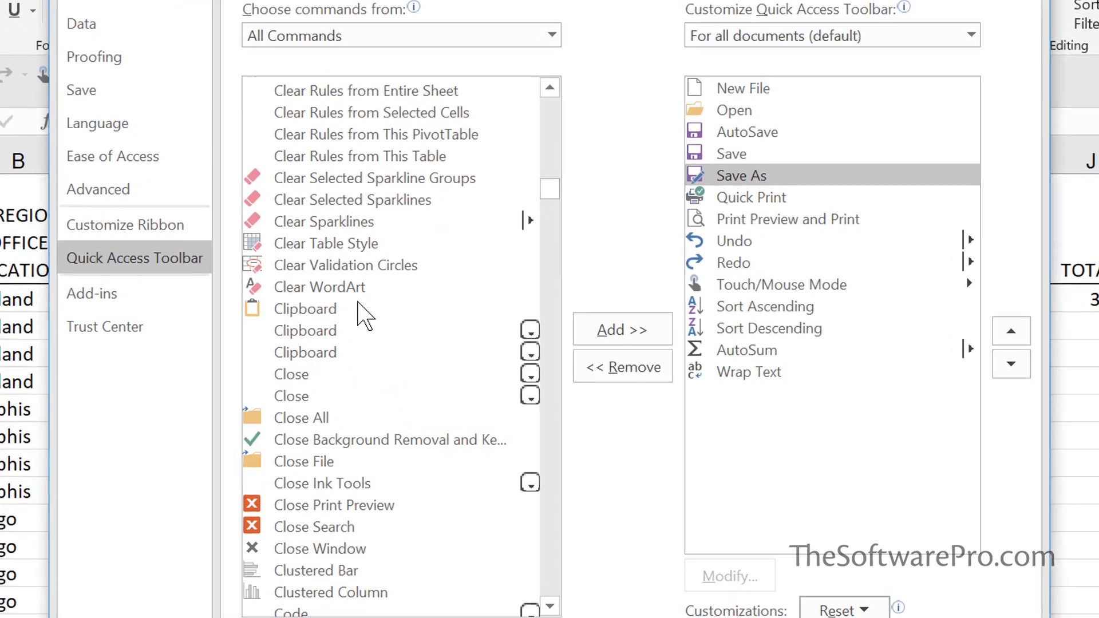
pyautogui.scroll(-2, 364, 313)
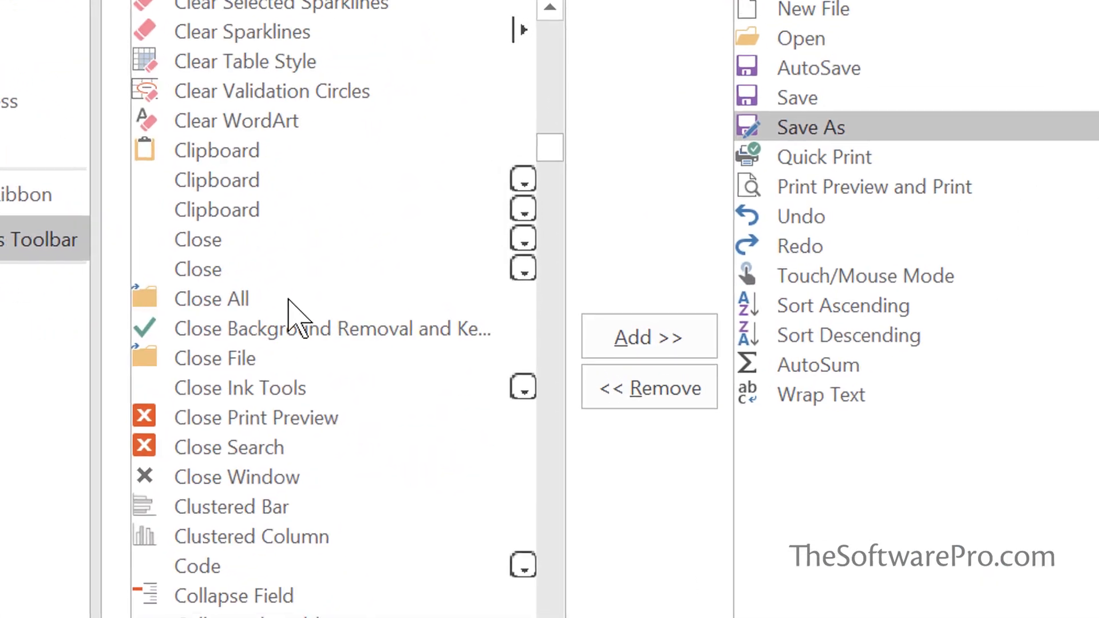
pyautogui.click(219, 370)
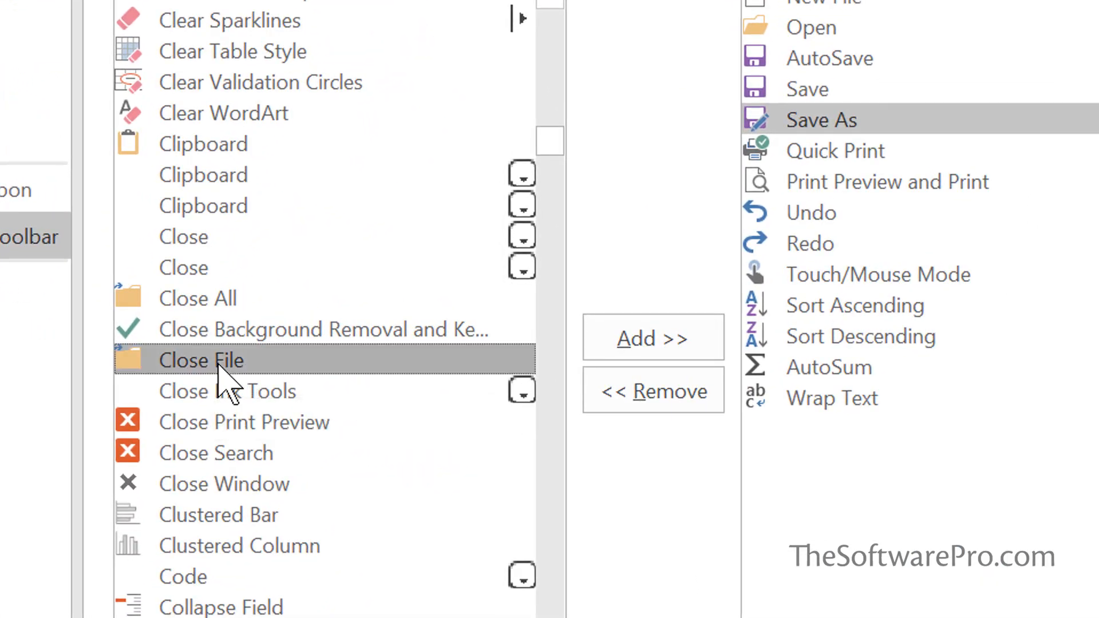
pyautogui.doubleClick(220, 367)
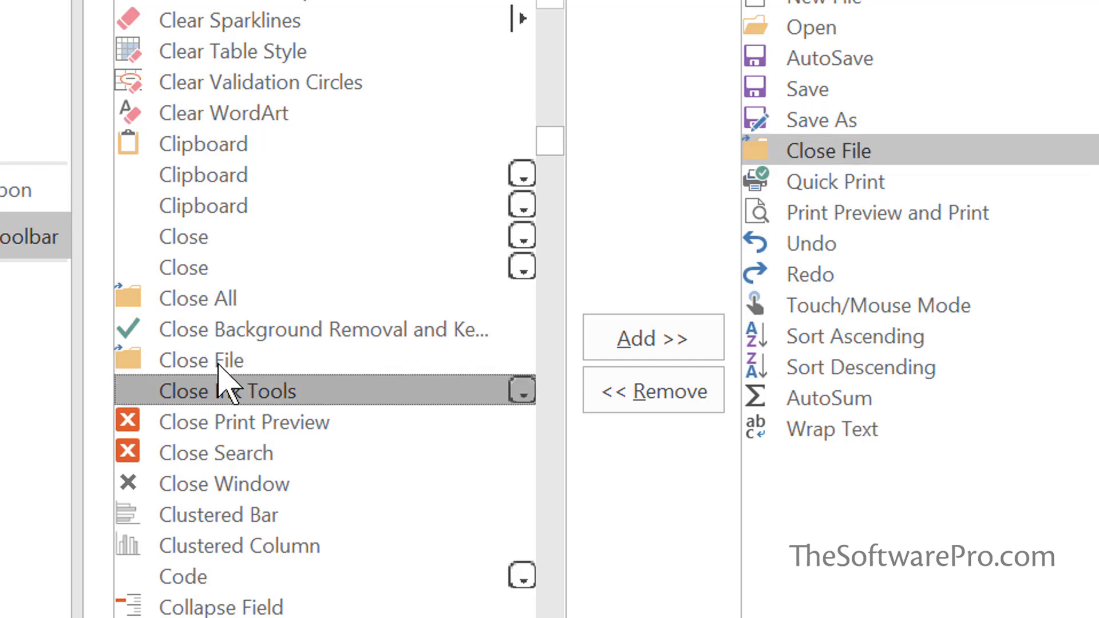
pyautogui.click(203, 303)
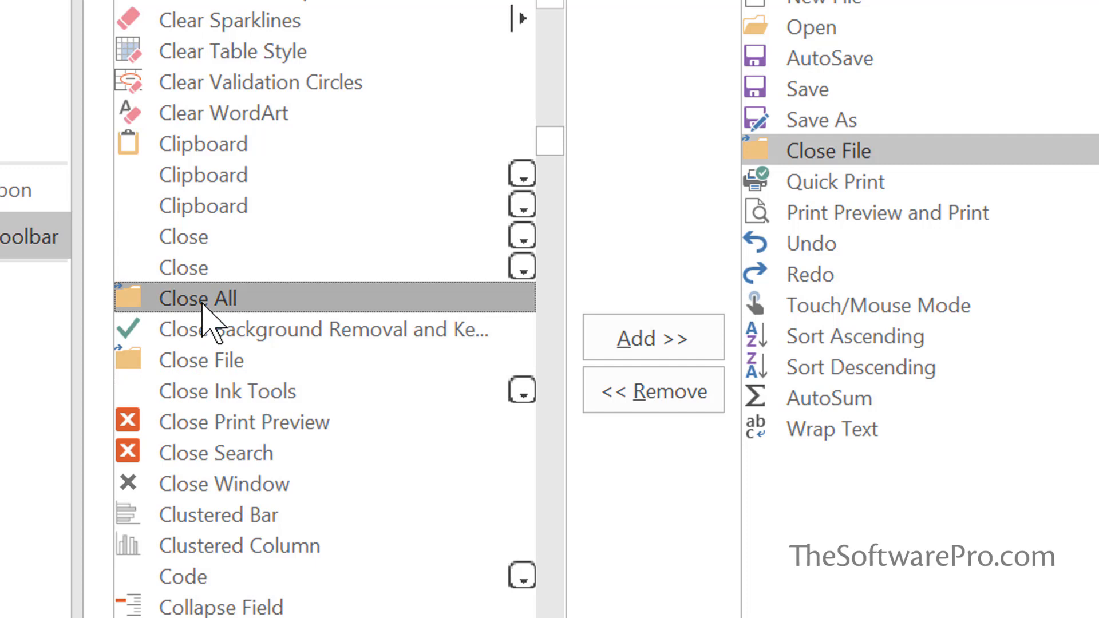
pyautogui.doubleClick(255, 295)
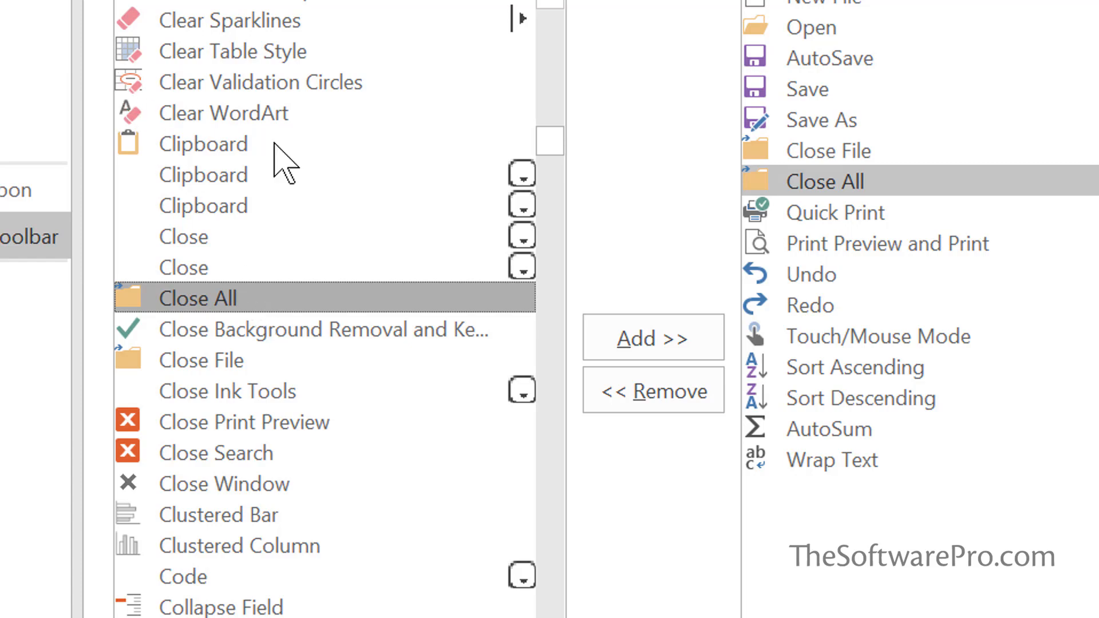
# Move Quick Print and Print Preview and Print above Close File, then apply the toolbar changes
pyautogui.click(767, 220)
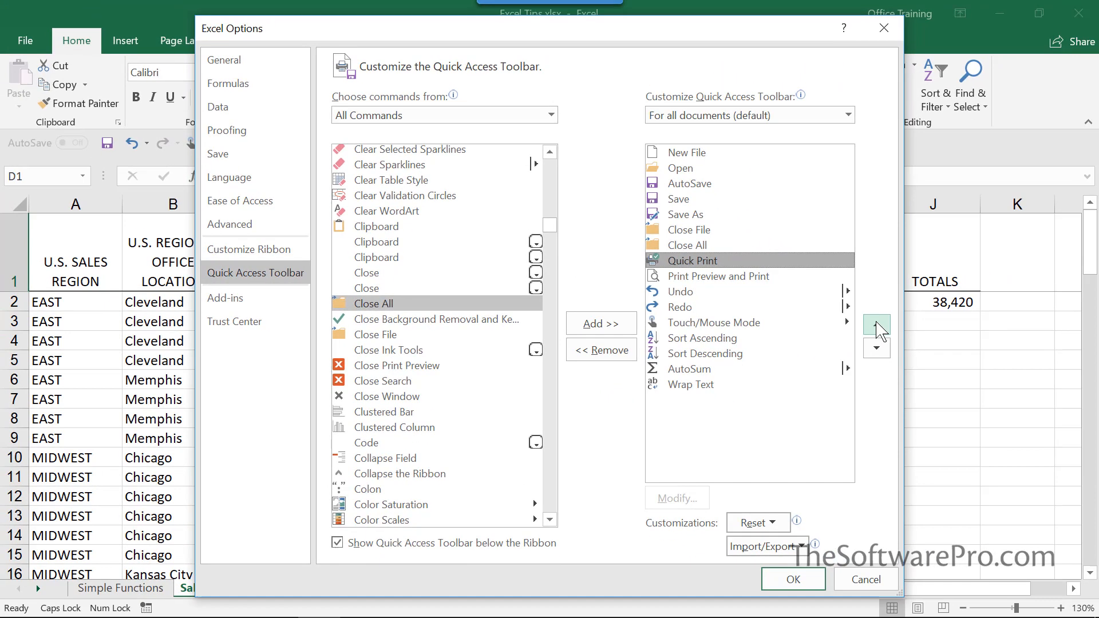
pyautogui.click(981, 330)
pyautogui.click(980, 330)
pyautogui.click(728, 276)
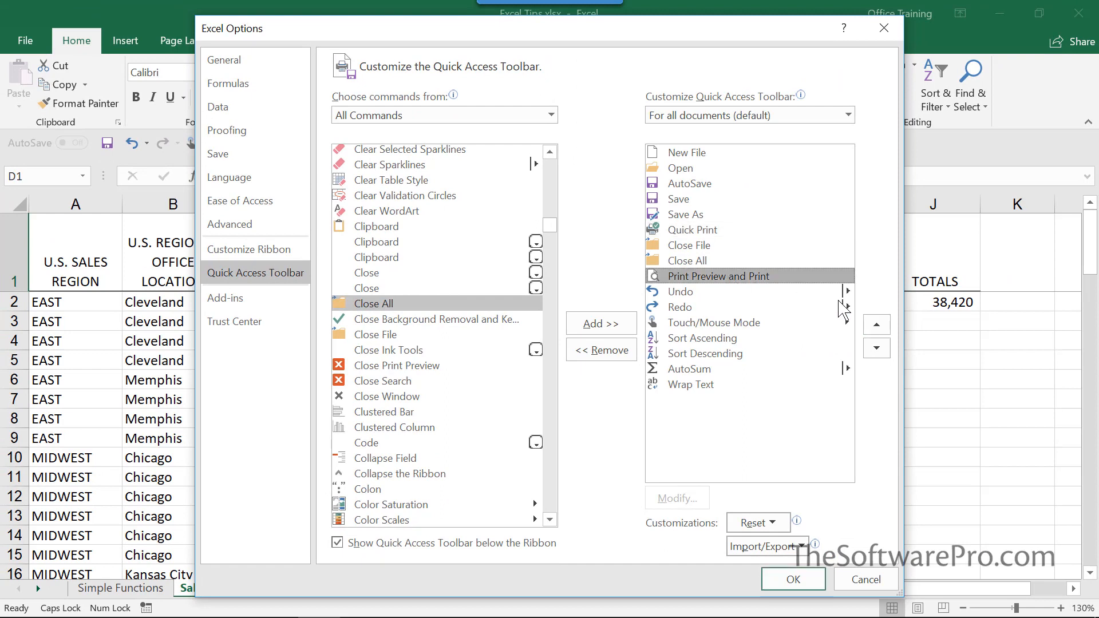
pyautogui.click(876, 324)
pyautogui.click(876, 325)
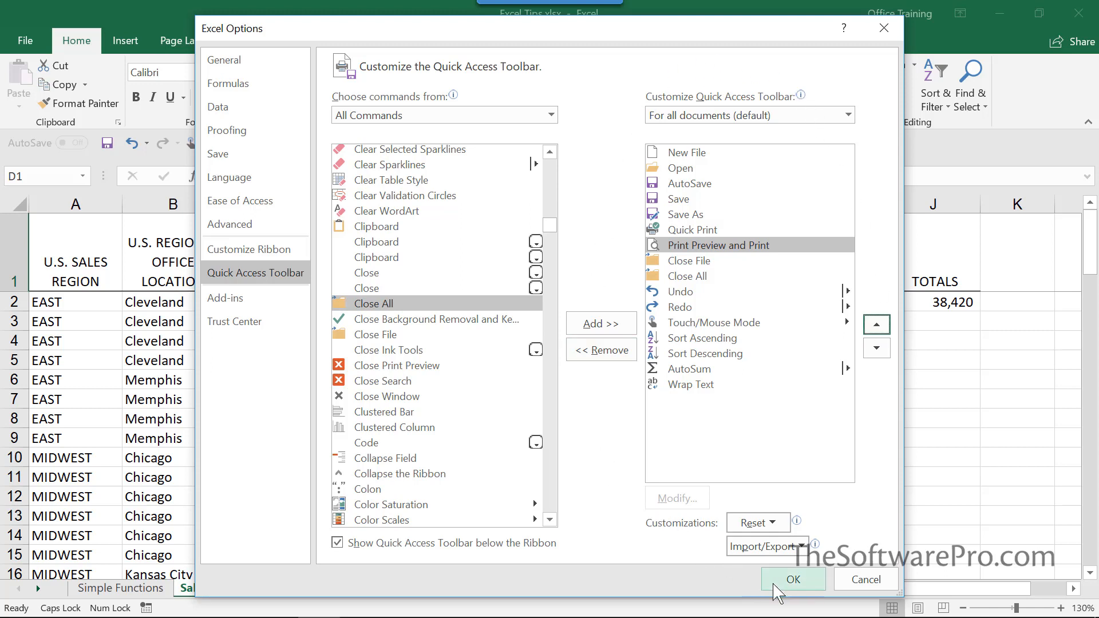
pyautogui.click(793, 581)
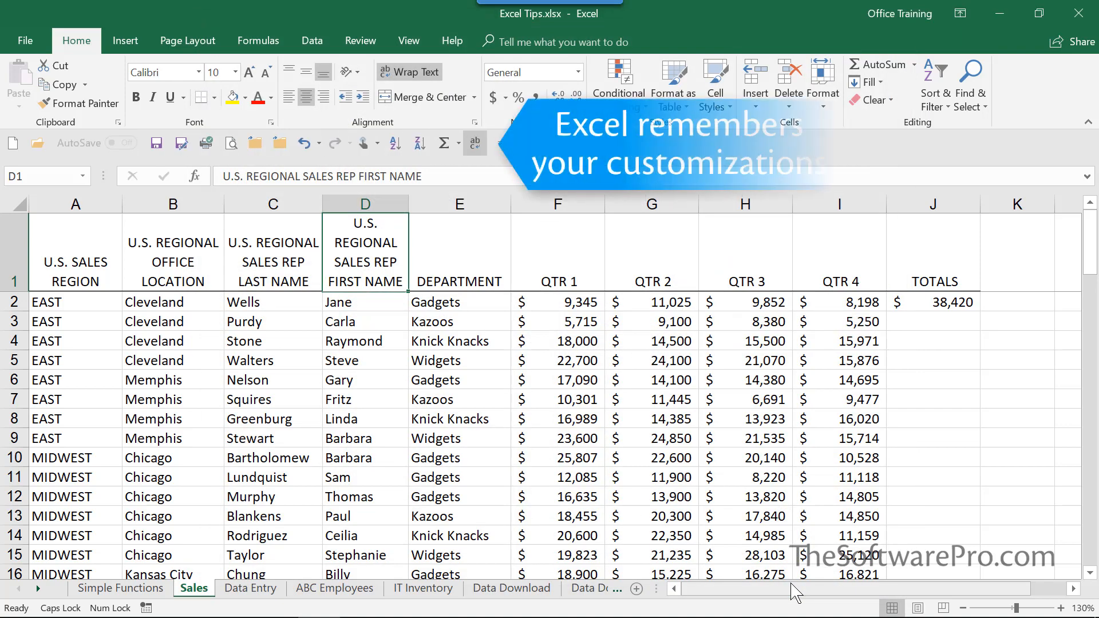